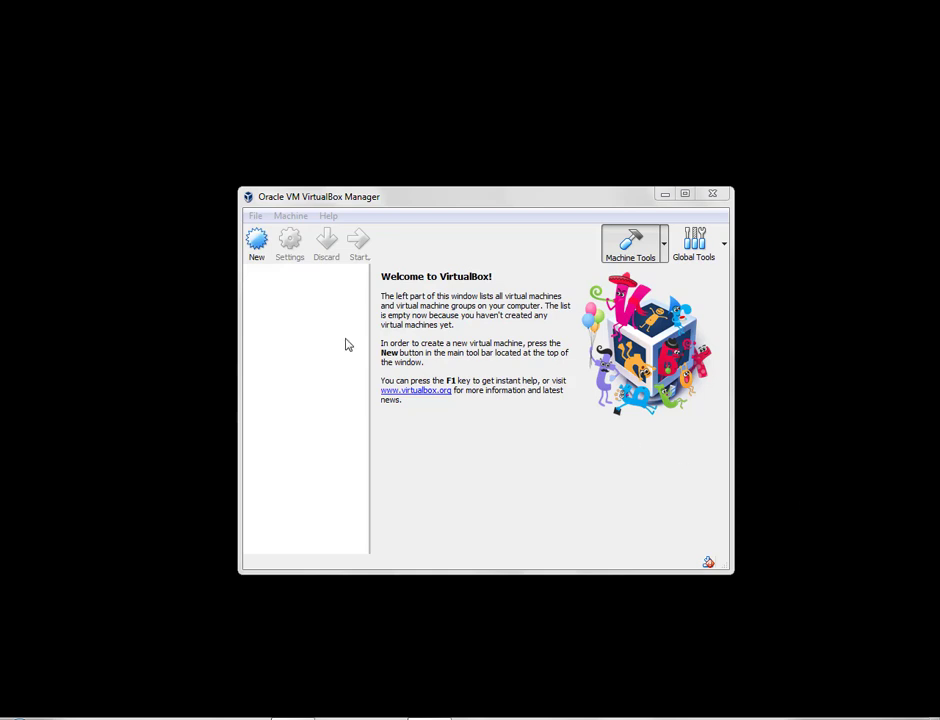
Begin creating a new virtual machine from the VirtualBox Manager's New button.
left_click(257, 258)
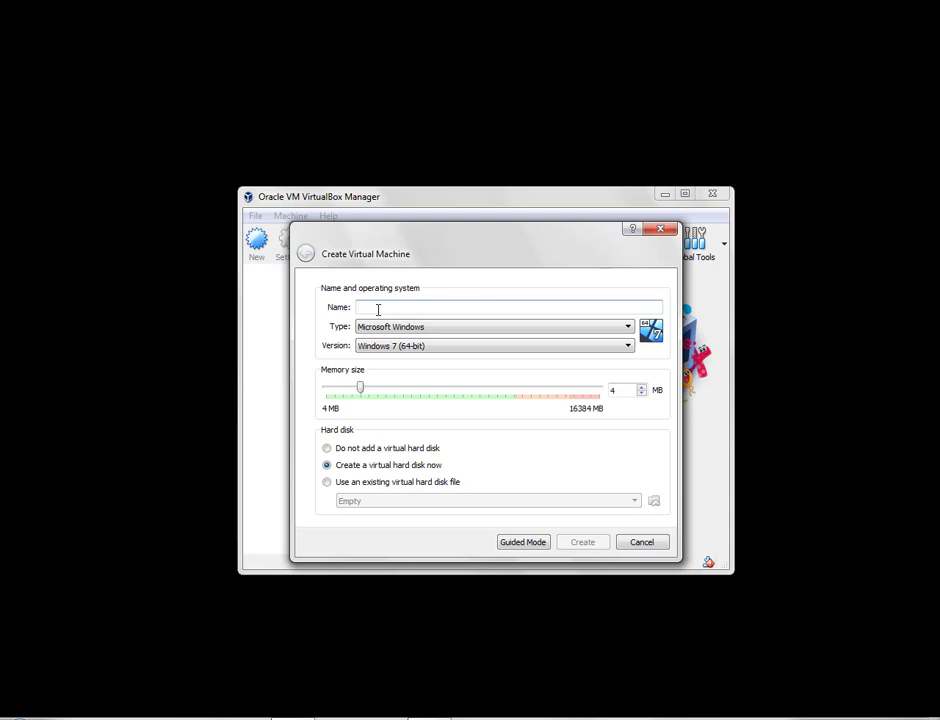
Name the machine SERVER2012R2, choose Windows 2012 (64-bit), and give it 4096 MB memory.
type("SERVER")
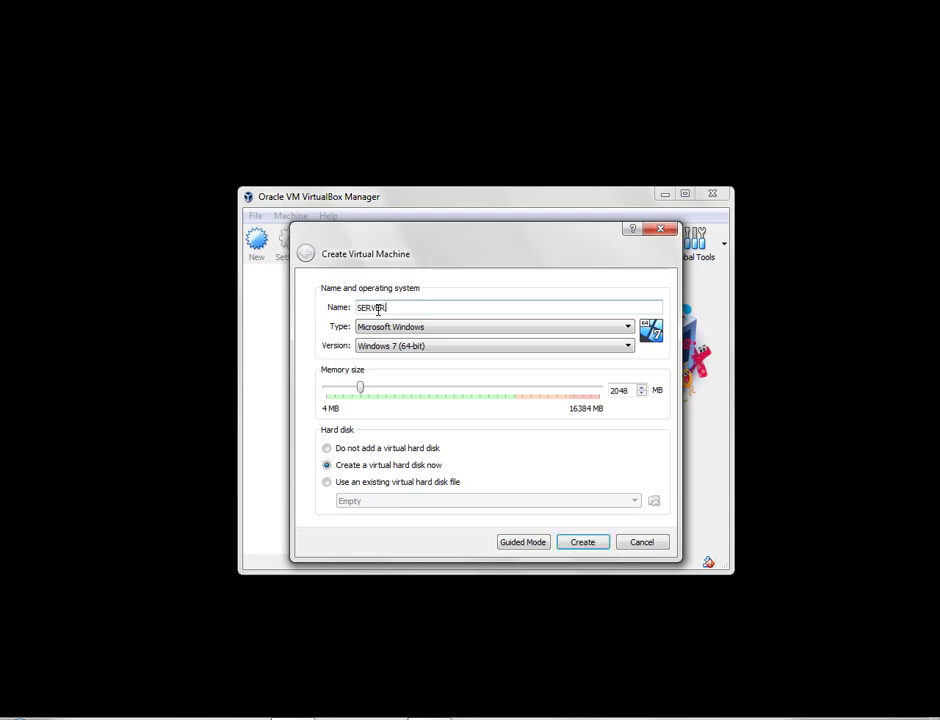
type("2012R2")
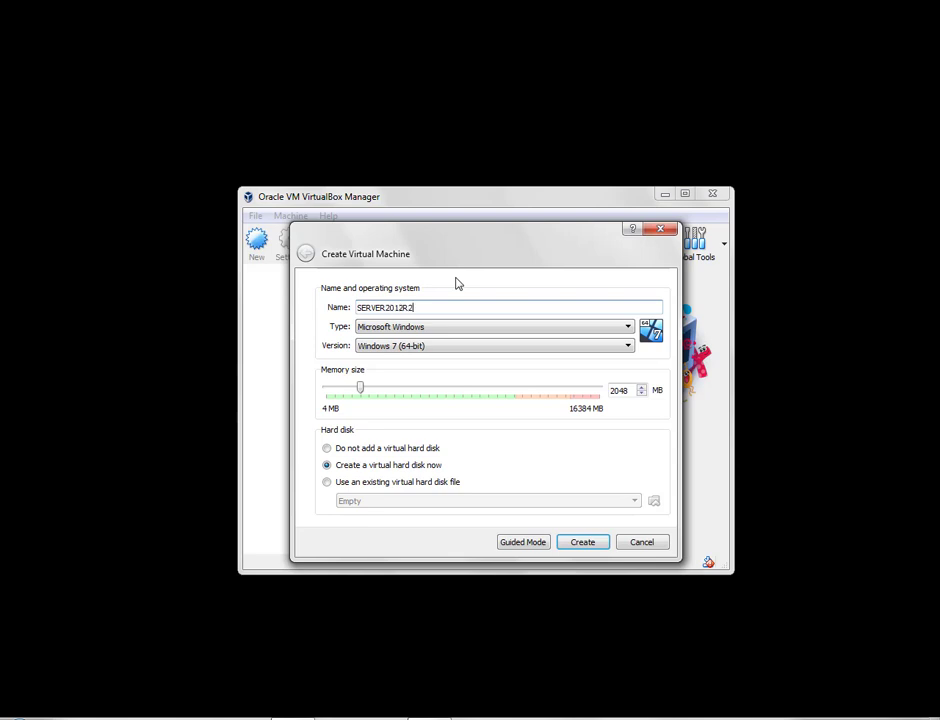
left_click(396, 350)
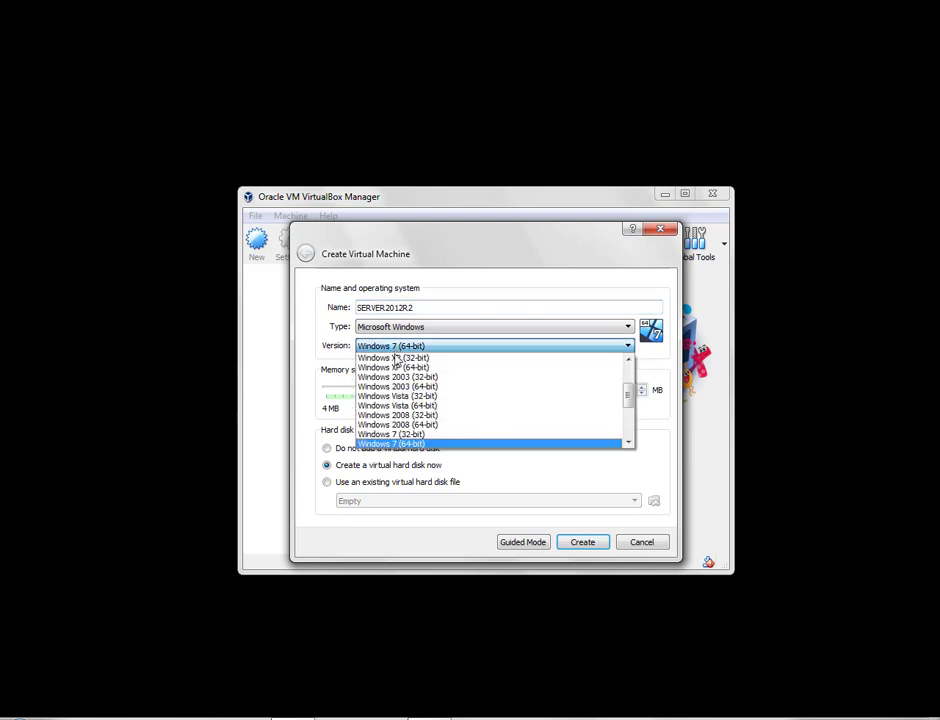
scroll(418, 420, "down", 4)
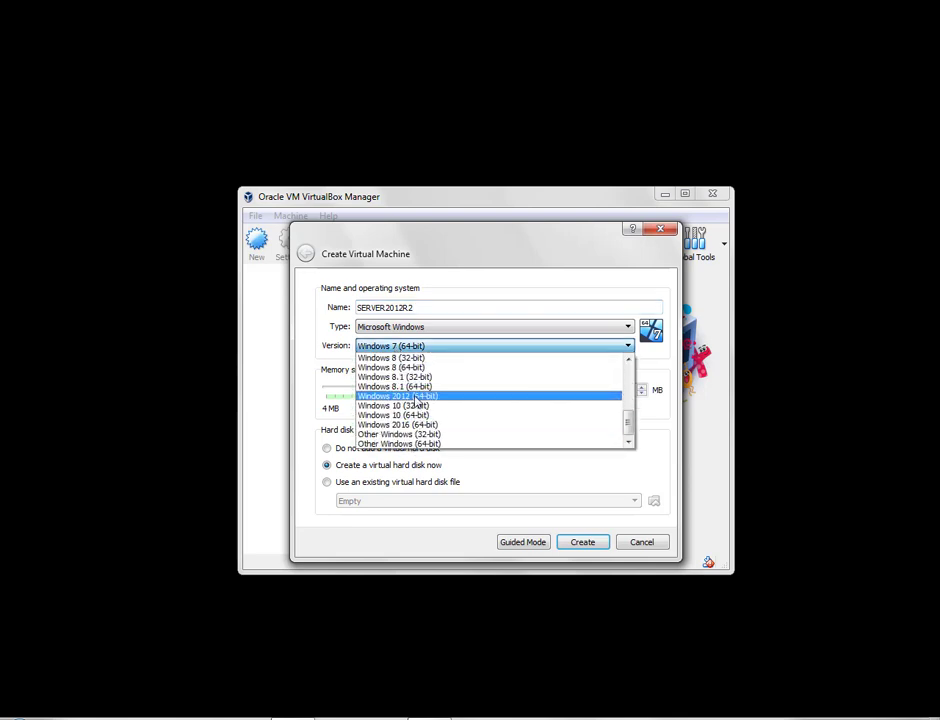
left_click(412, 396)
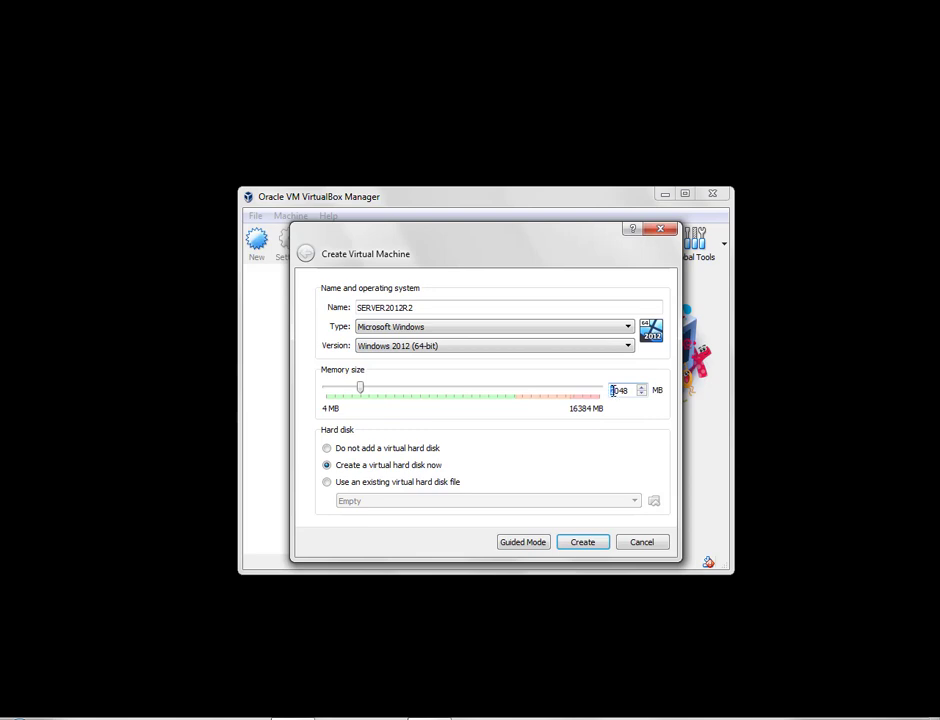
left_click_drag(613, 390, 630, 390)
type("4096")
left_click(638, 390)
Create SERVER2012R2 with a dynamically allocated 50.00 GB VHD virtual hard disk.
left_click(575, 544)
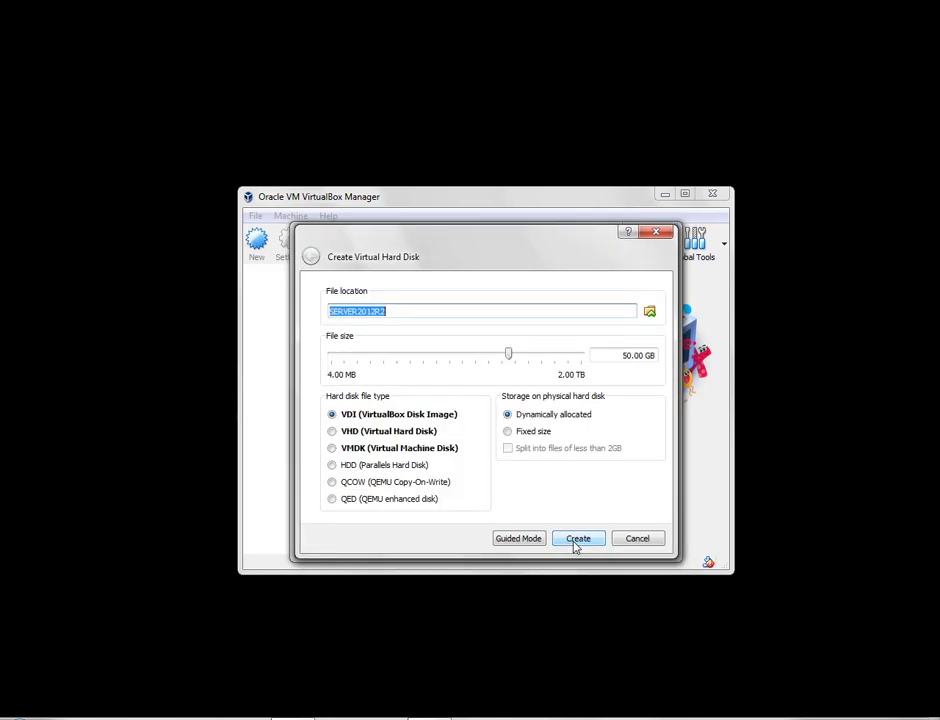
left_click(364, 434)
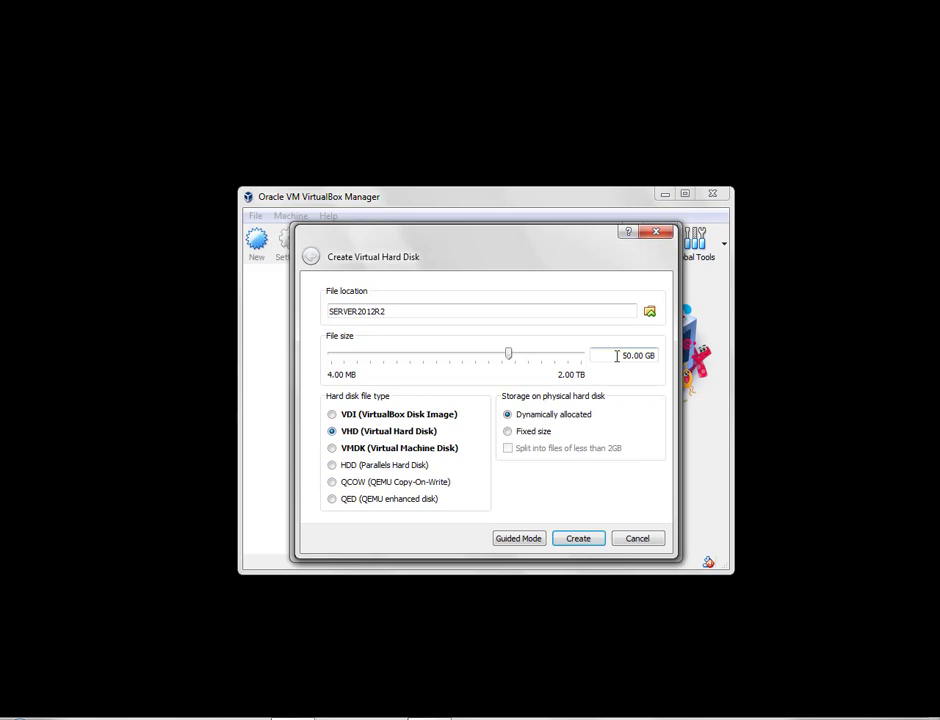
left_click_drag(629, 356, 624, 356)
type("10")
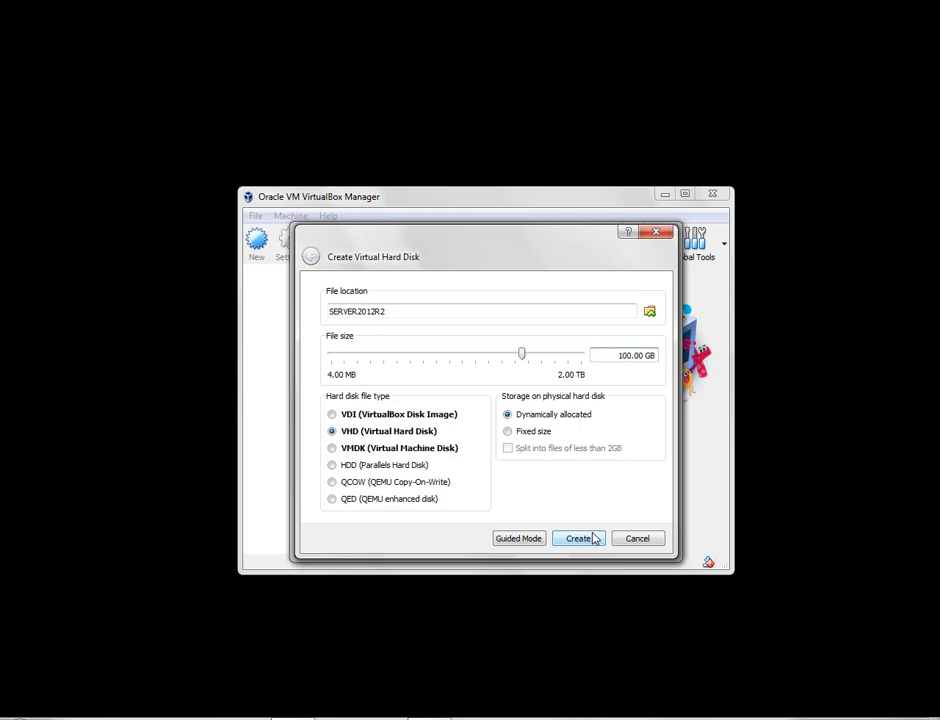
left_click_drag(600, 357, 622, 360)
type("5")
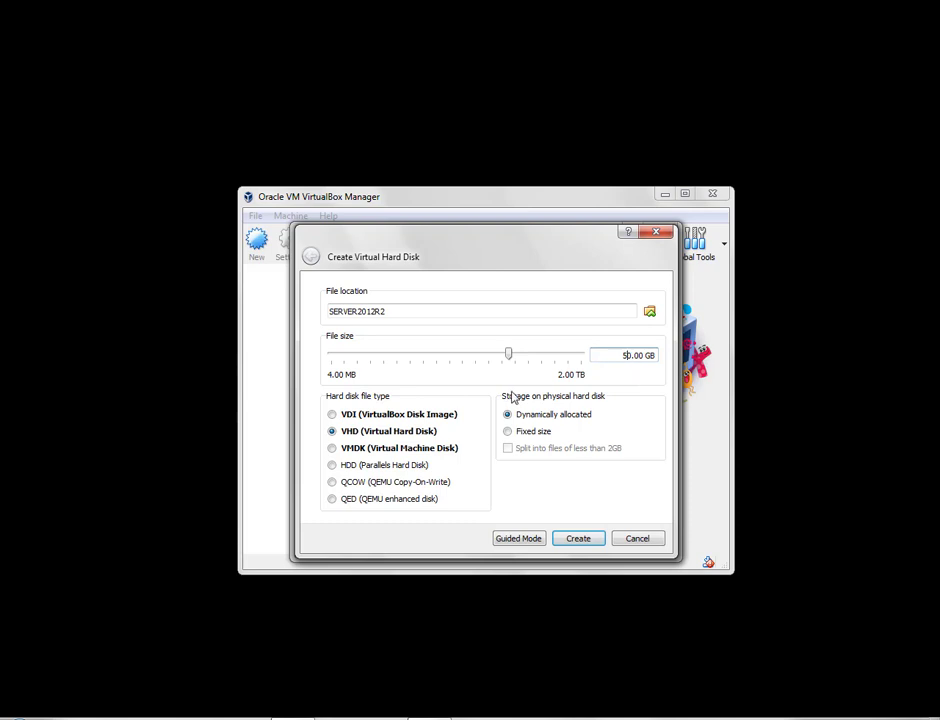
key("Right")
key("Right")
key("Right")
left_click(578, 539)
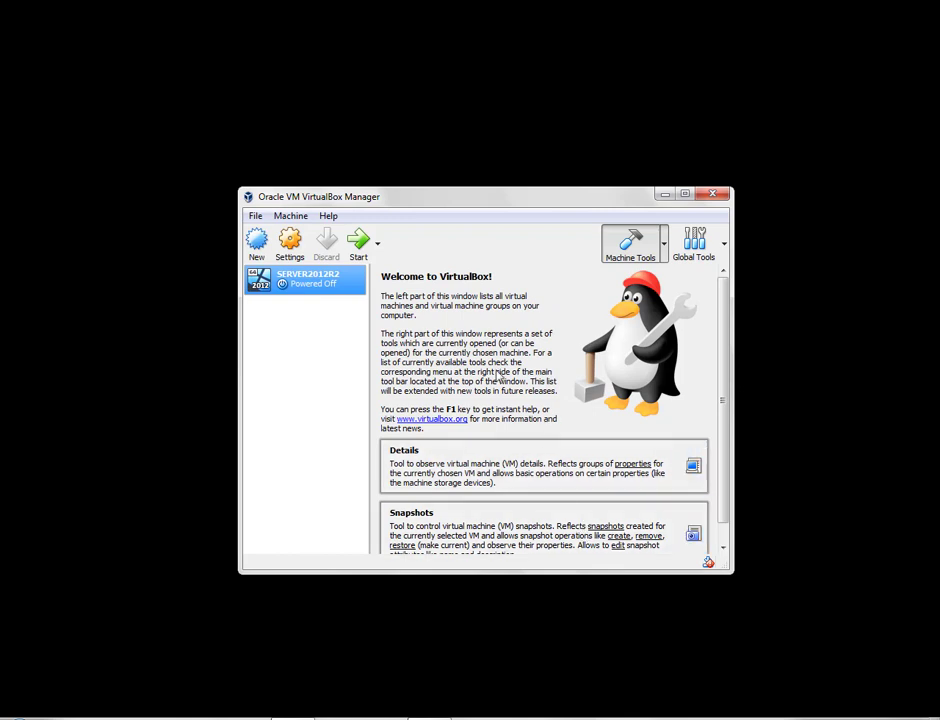
Enable SERVER2012R2's Adapter 2 as a Bridged Adapter with promiscuous mode Allow All.
left_click(295, 256)
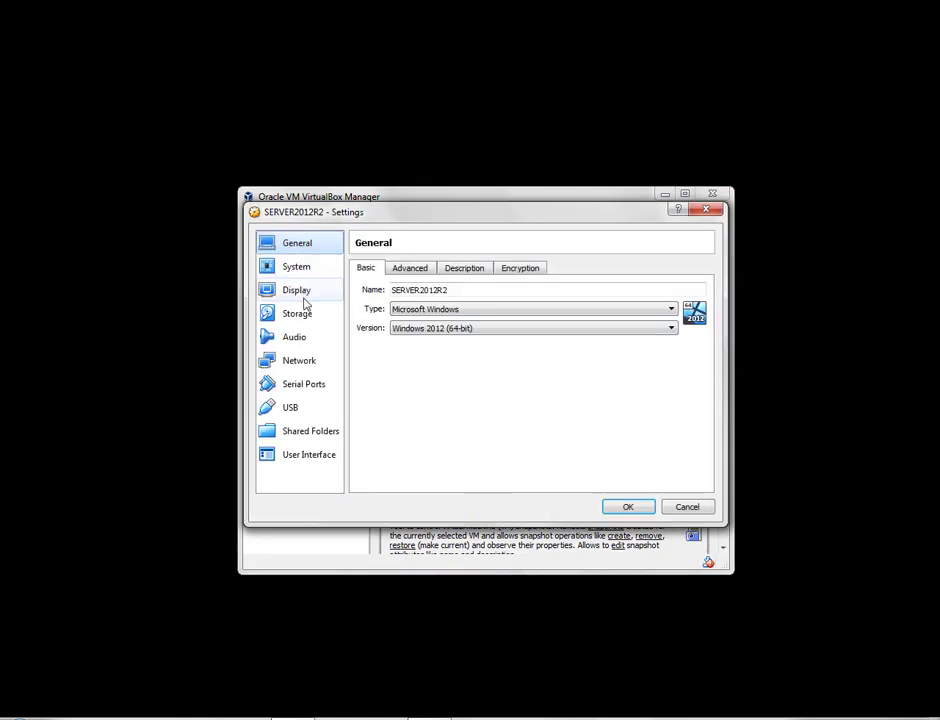
left_click(307, 365)
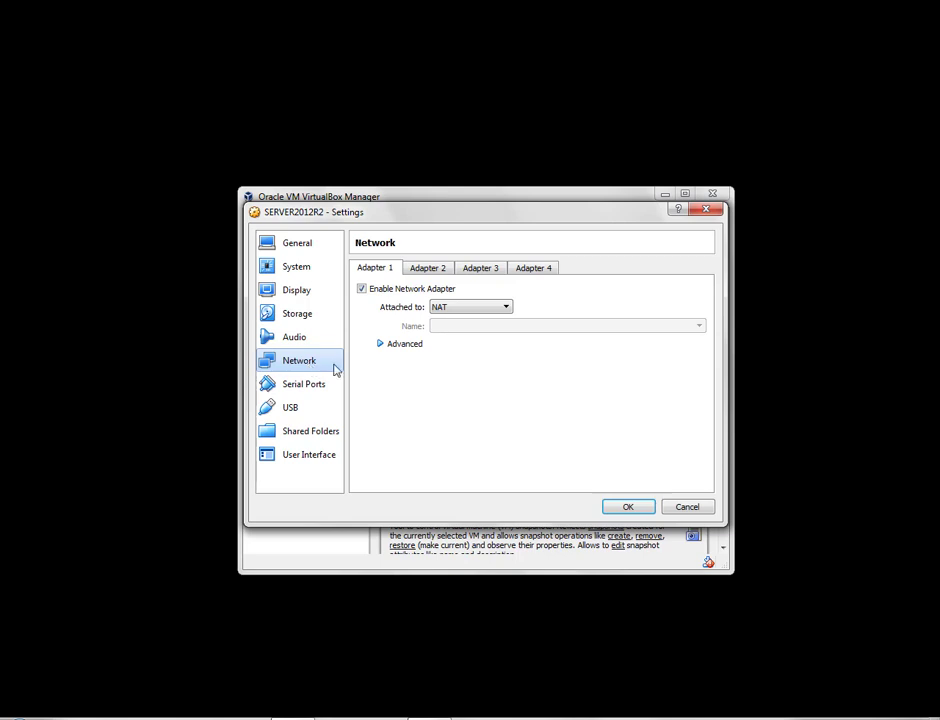
left_click(427, 272)
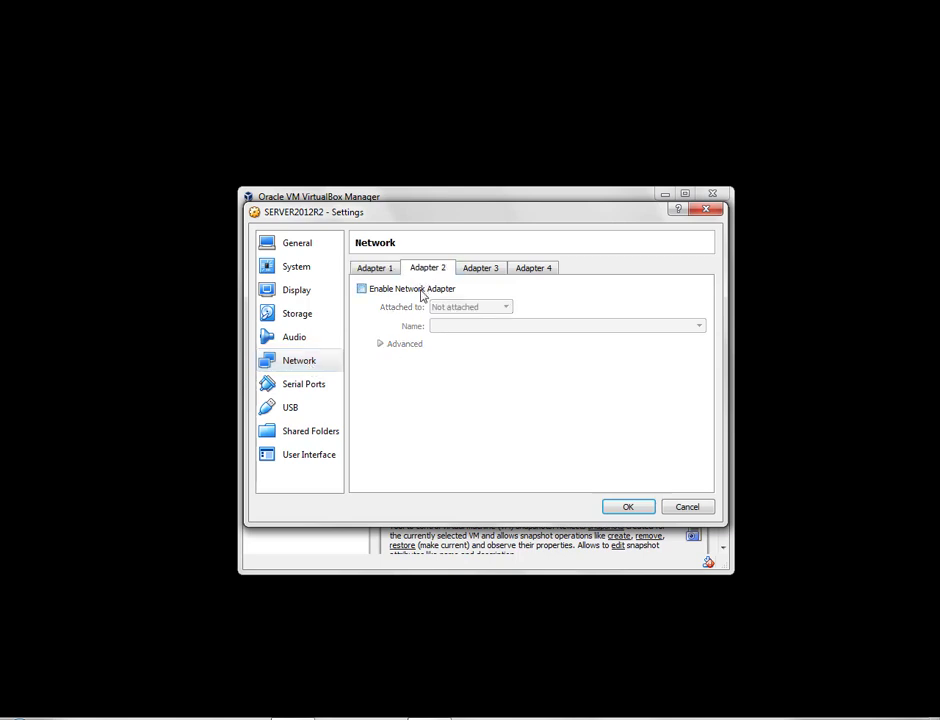
left_click(420, 290)
left_click(459, 313)
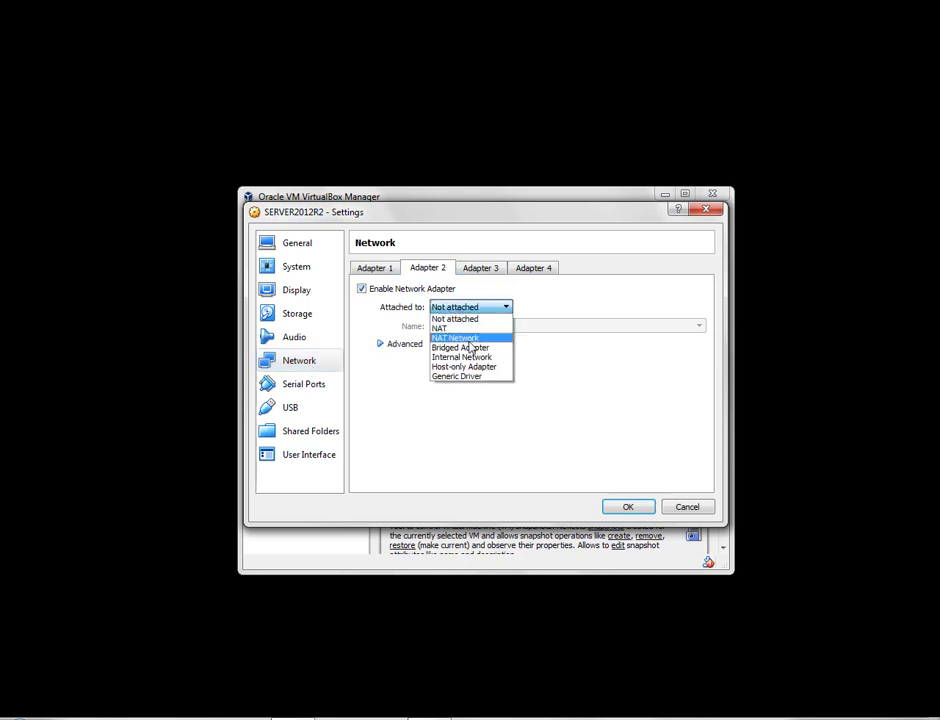
left_click(466, 347)
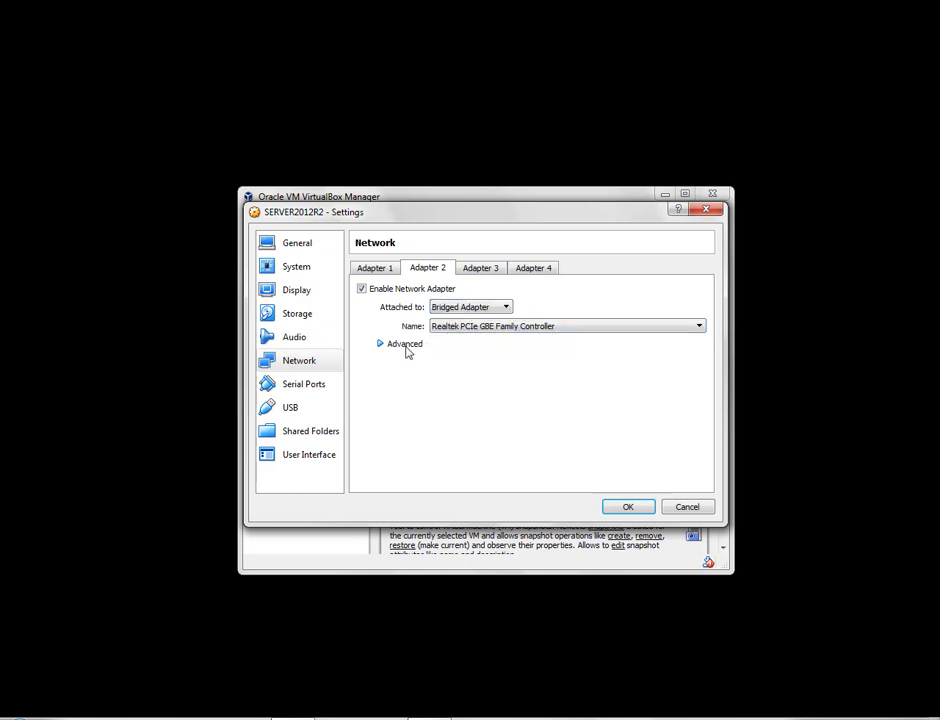
left_click(405, 345)
left_click(459, 384)
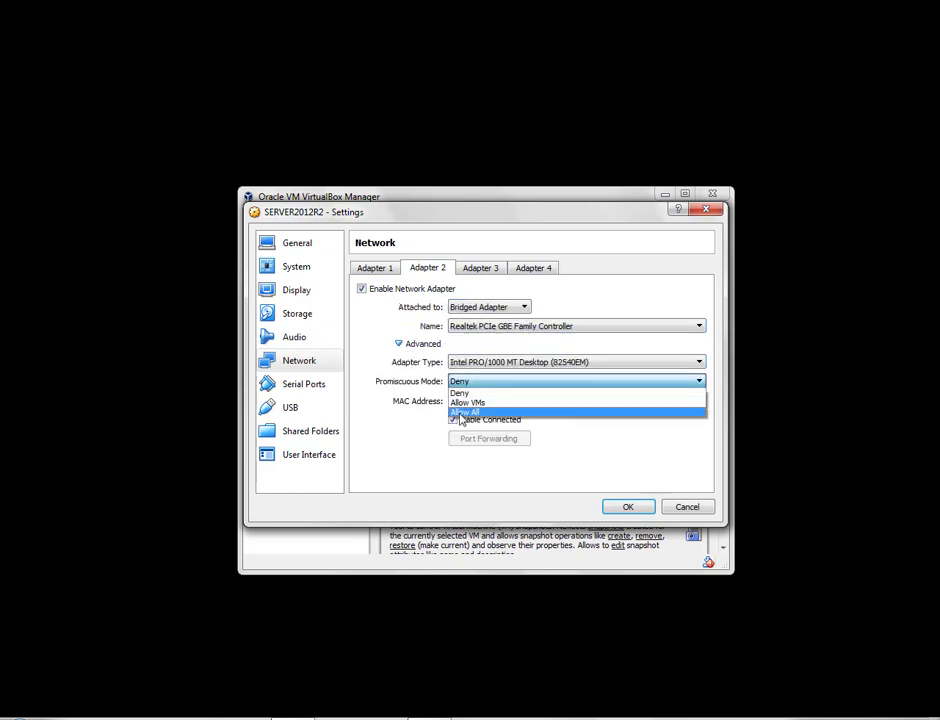
left_click(462, 412)
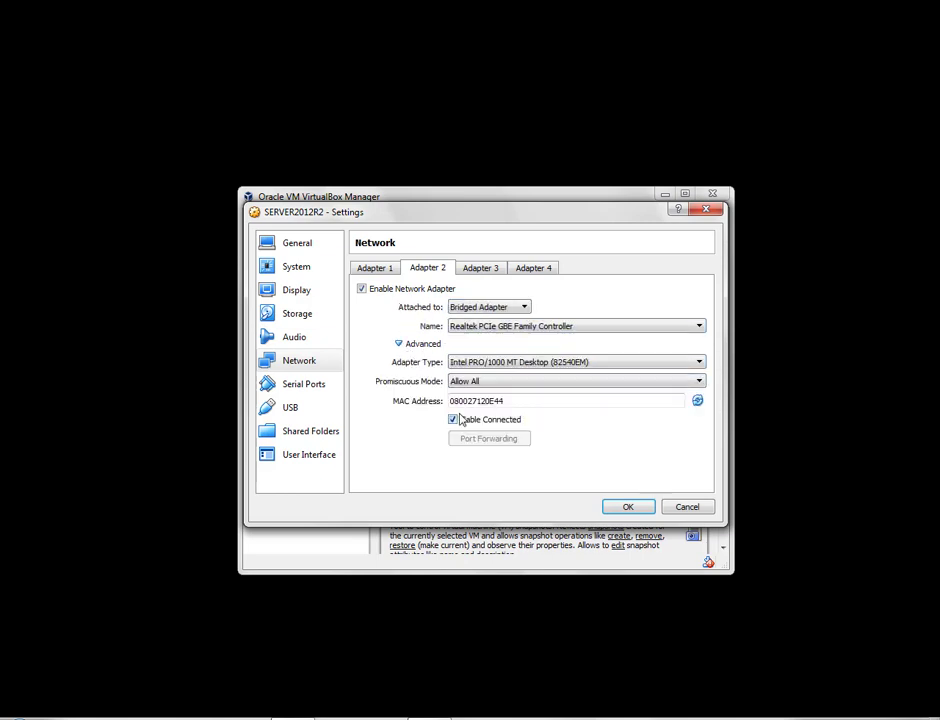
left_click(298, 314)
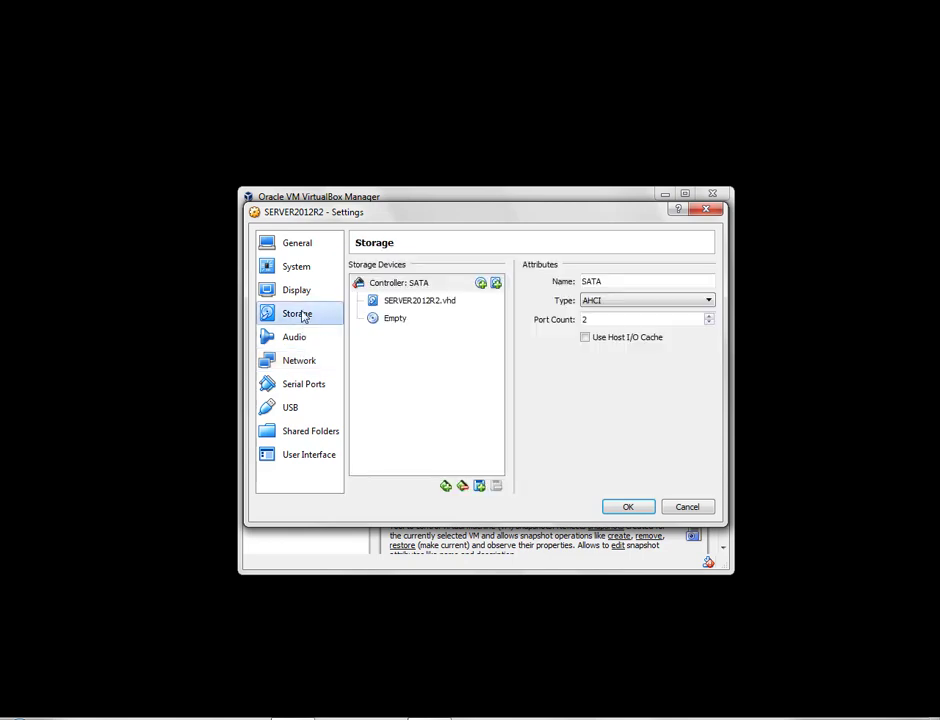
Load the Windows Server ISO from D:\_Software\_Iso into the empty optical drive and save.
left_click(396, 326)
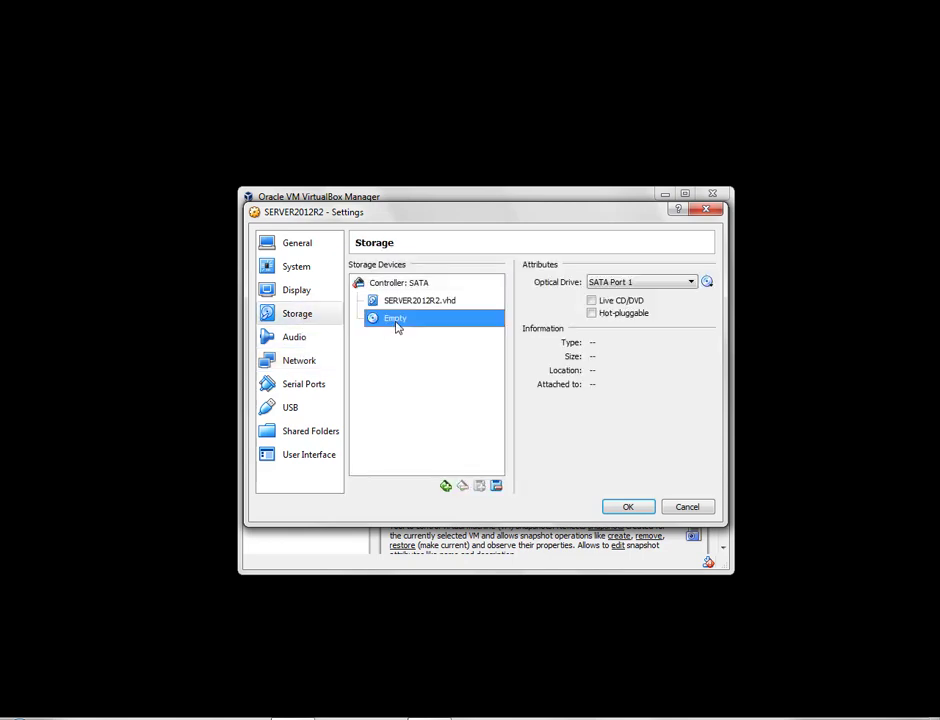
left_click(708, 283)
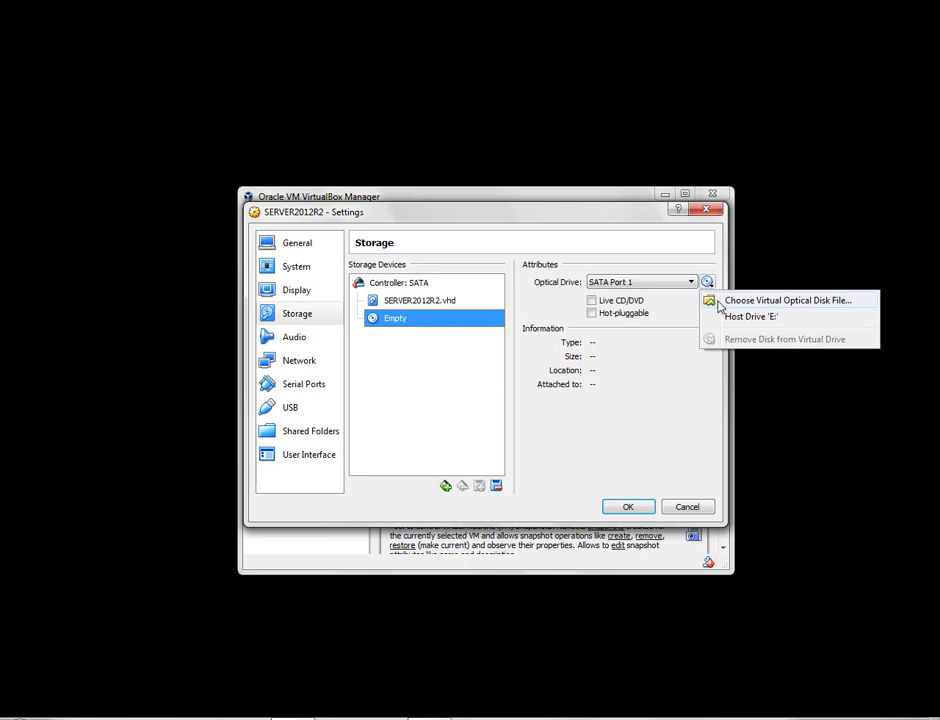
left_click(719, 302)
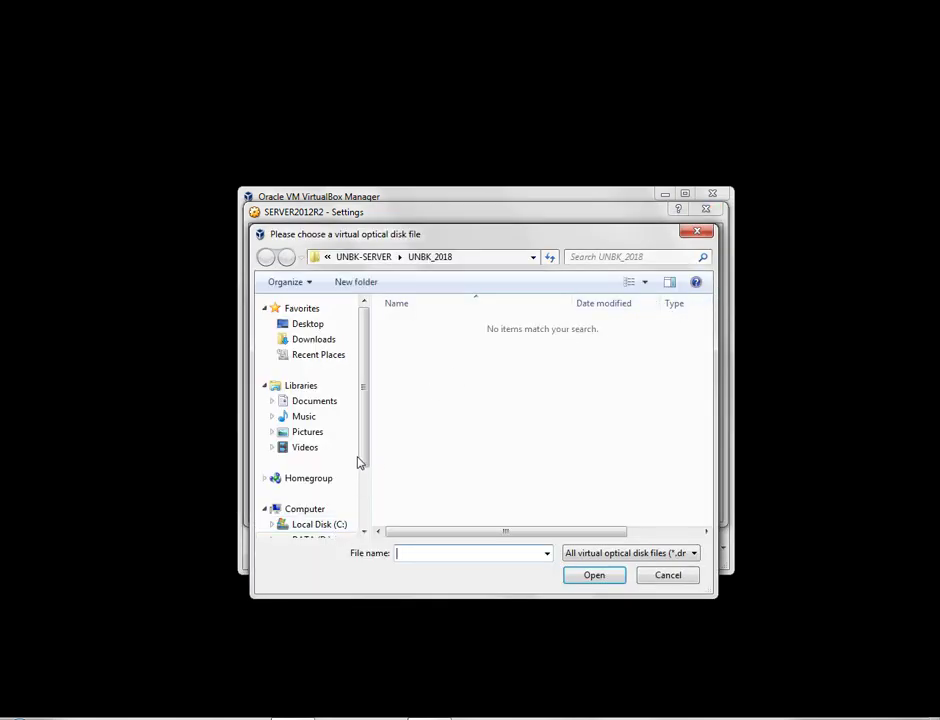
scroll(360, 475, "down", 2)
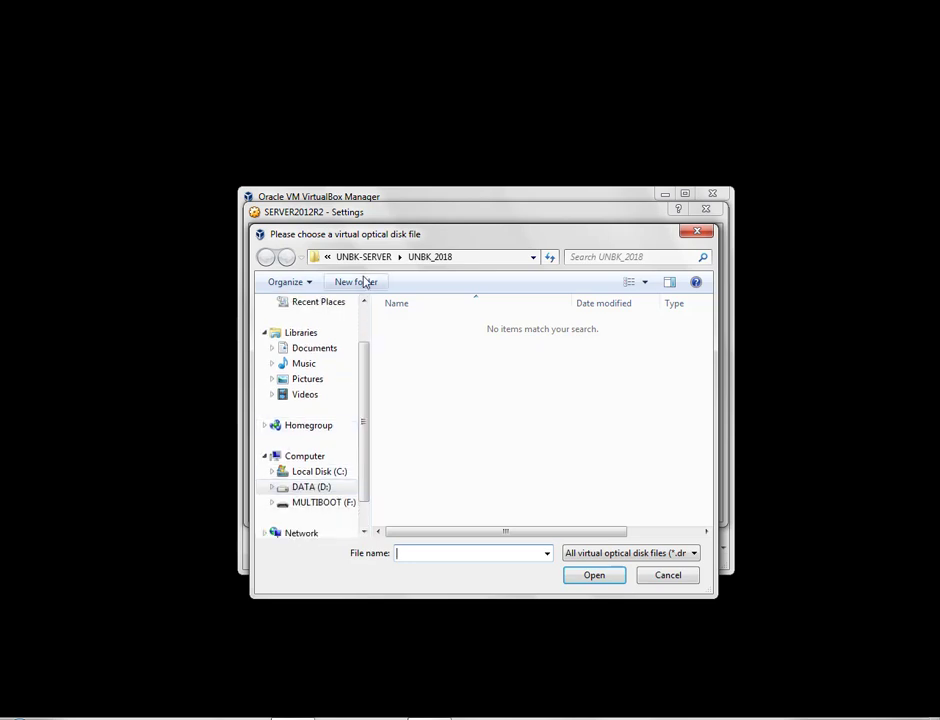
left_click(345, 488)
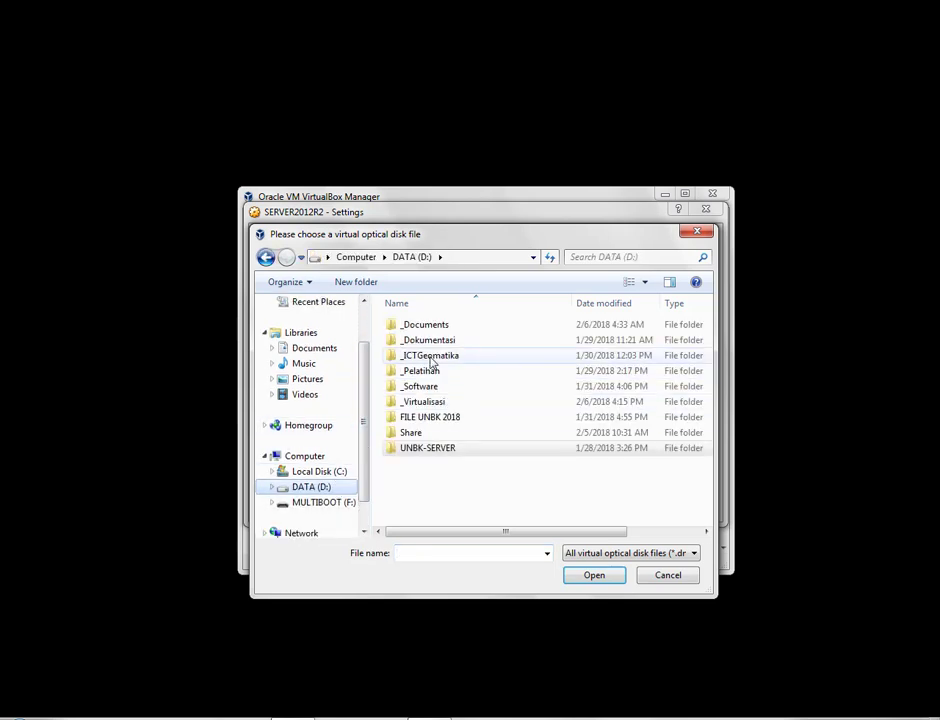
double_click(430, 388)
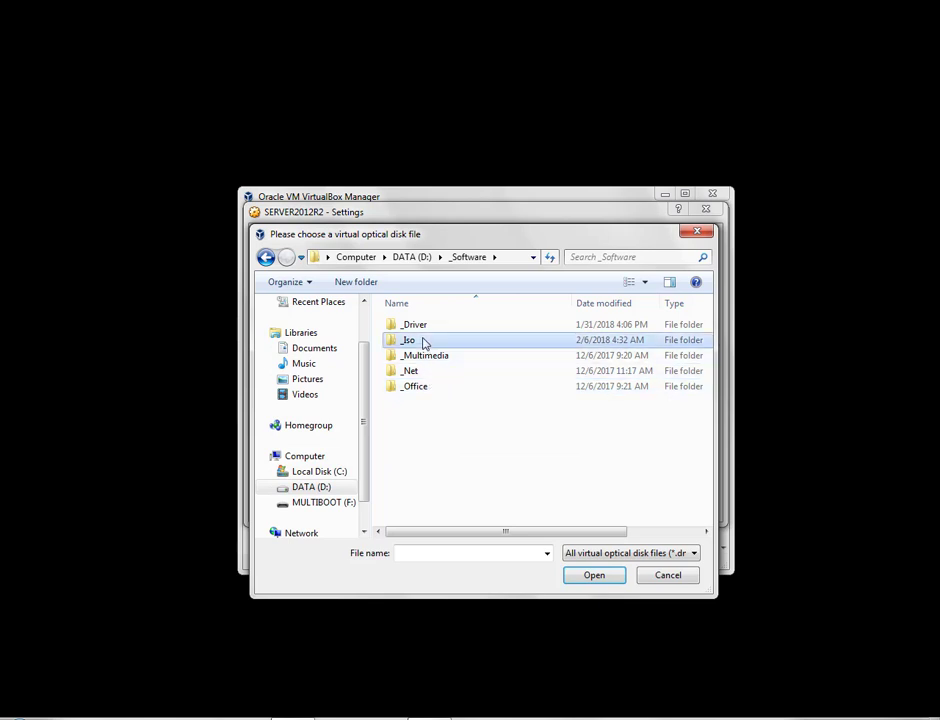
double_click(426, 340)
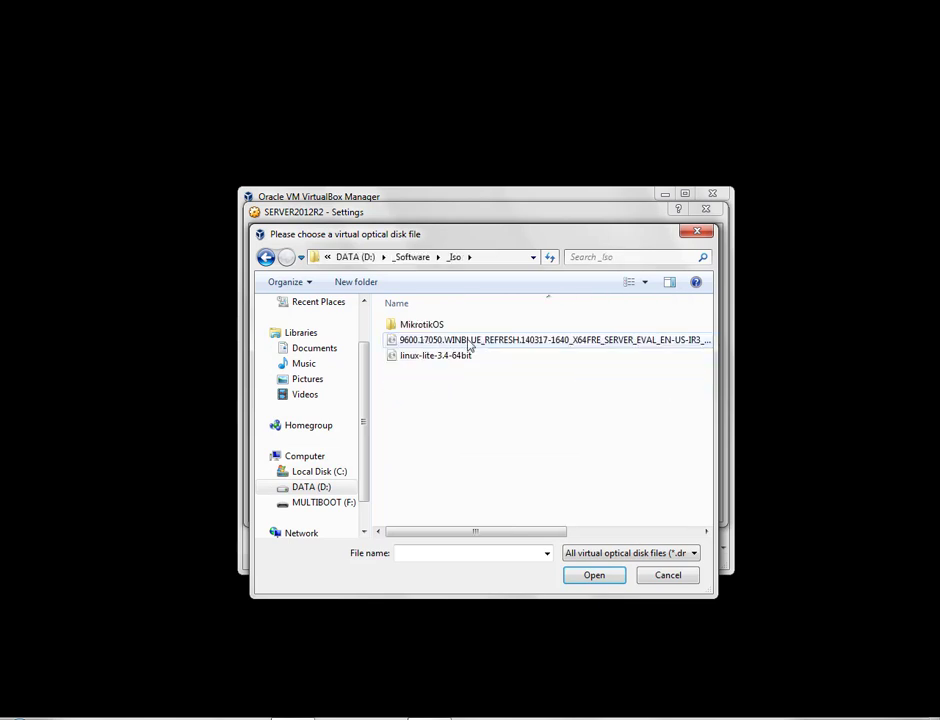
double_click(470, 341)
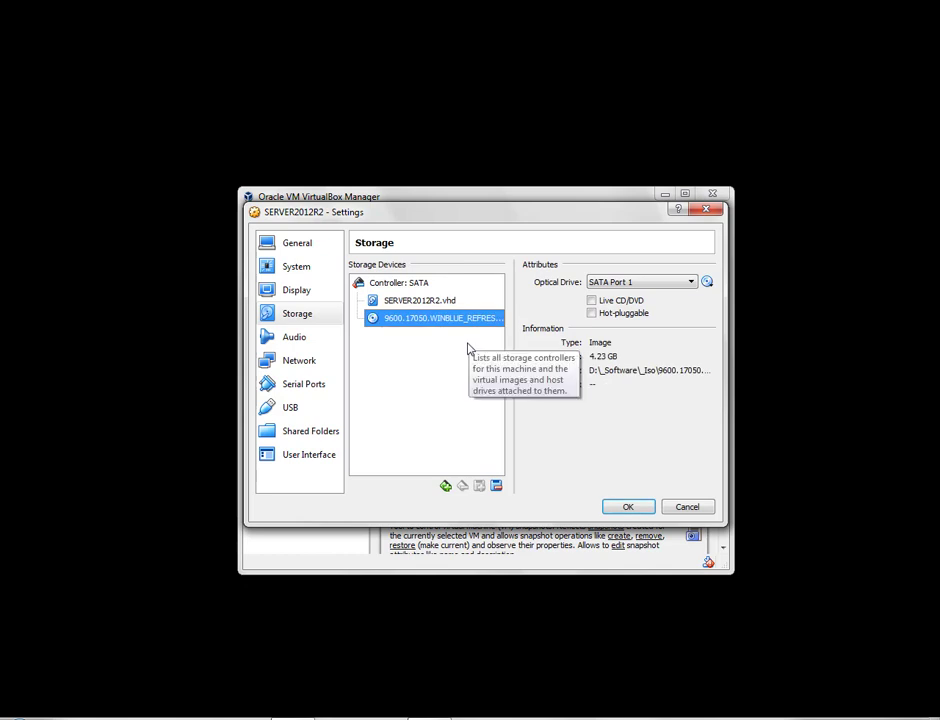
left_click(627, 507)
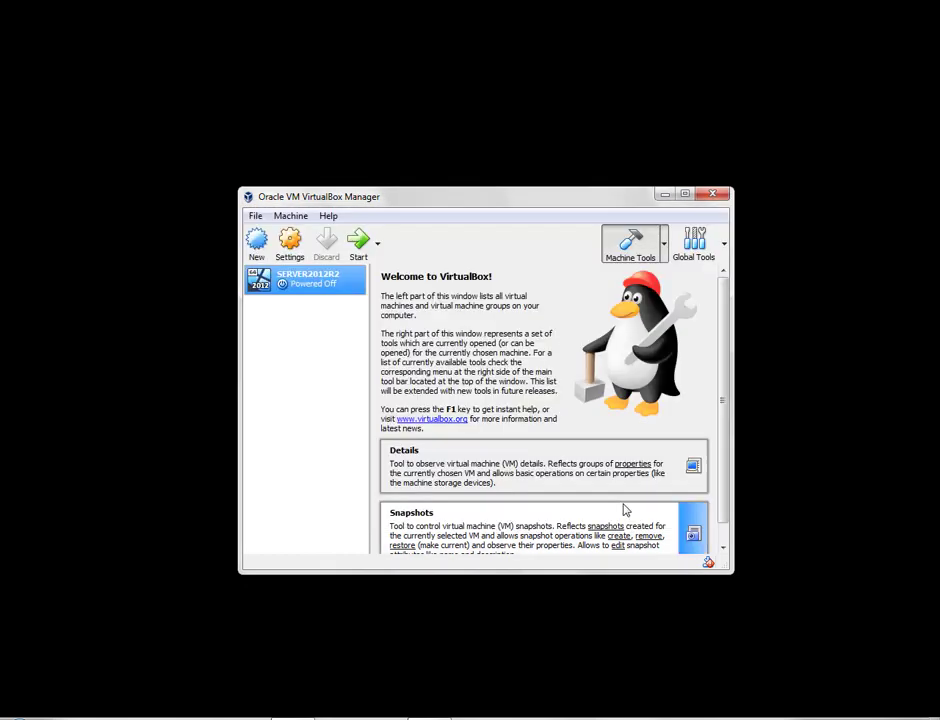
Boot SERVER2012R2, dismiss the keyboard and mouse notices, and accept English (United States) settings.
left_click(368, 257)
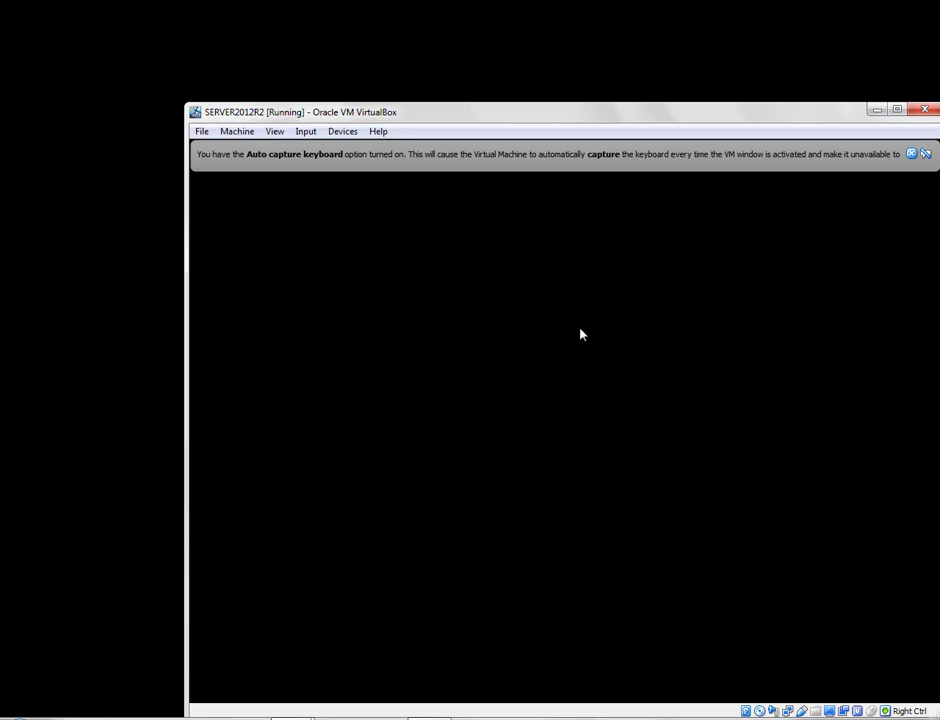
left_click_drag(590, 113, 504, 53)
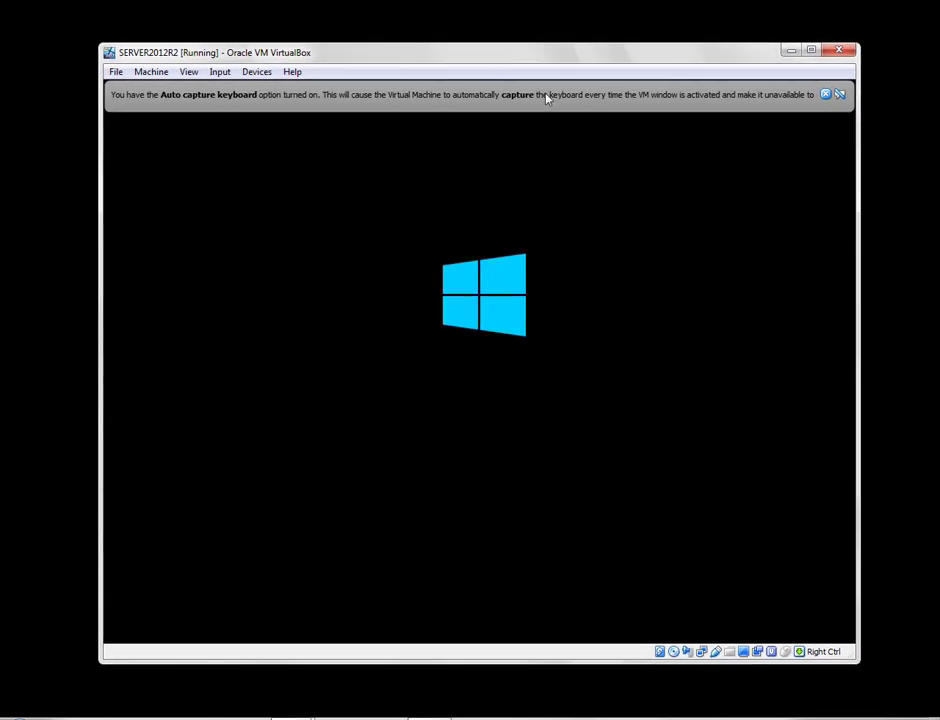
left_click(826, 95)
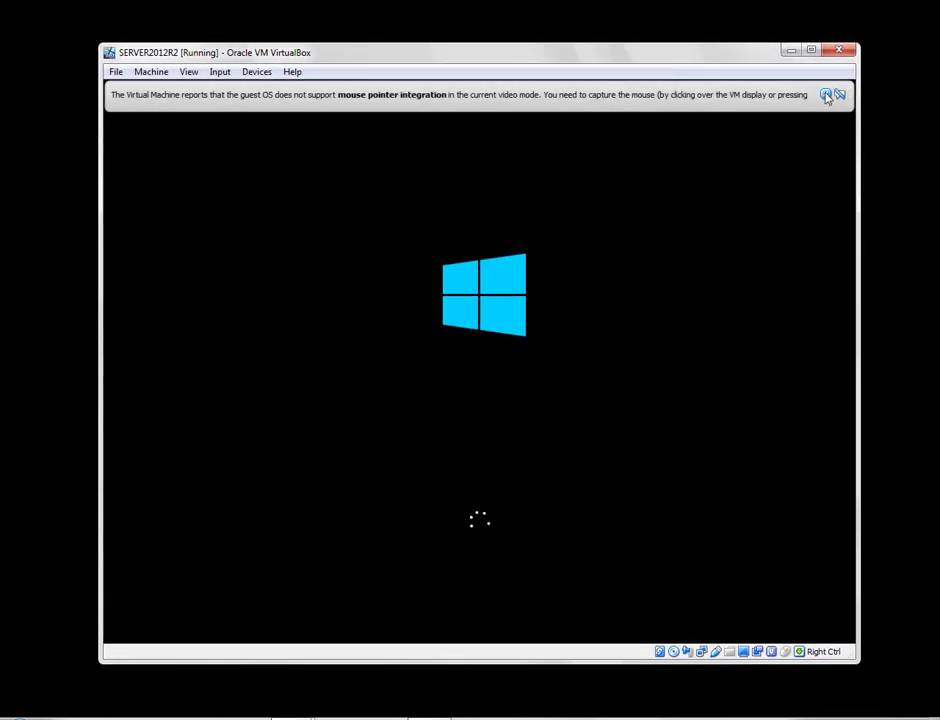
left_click(826, 95)
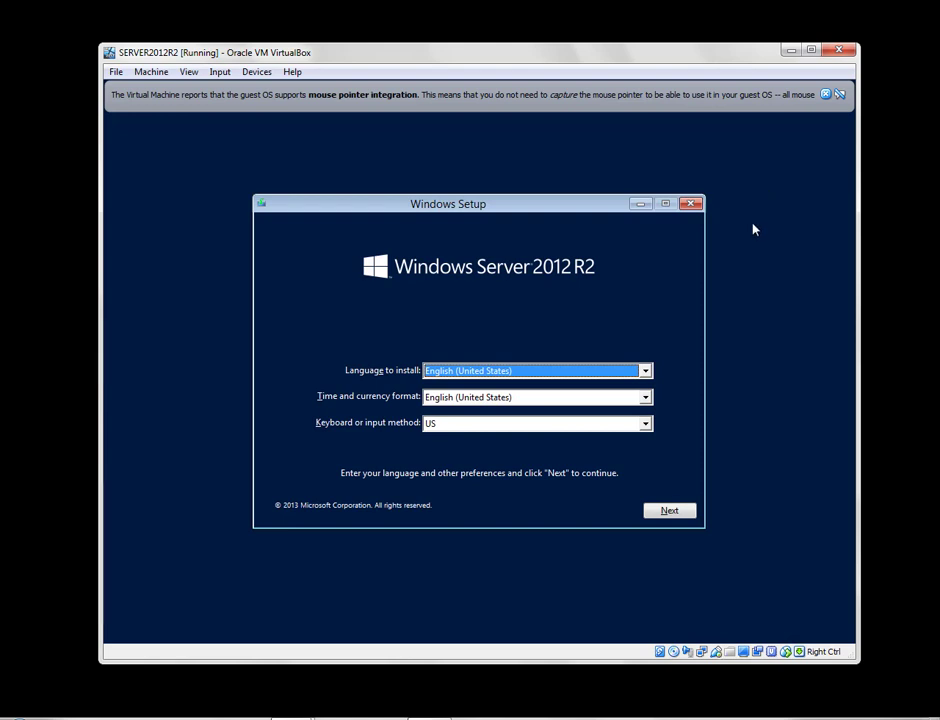
left_click(667, 511)
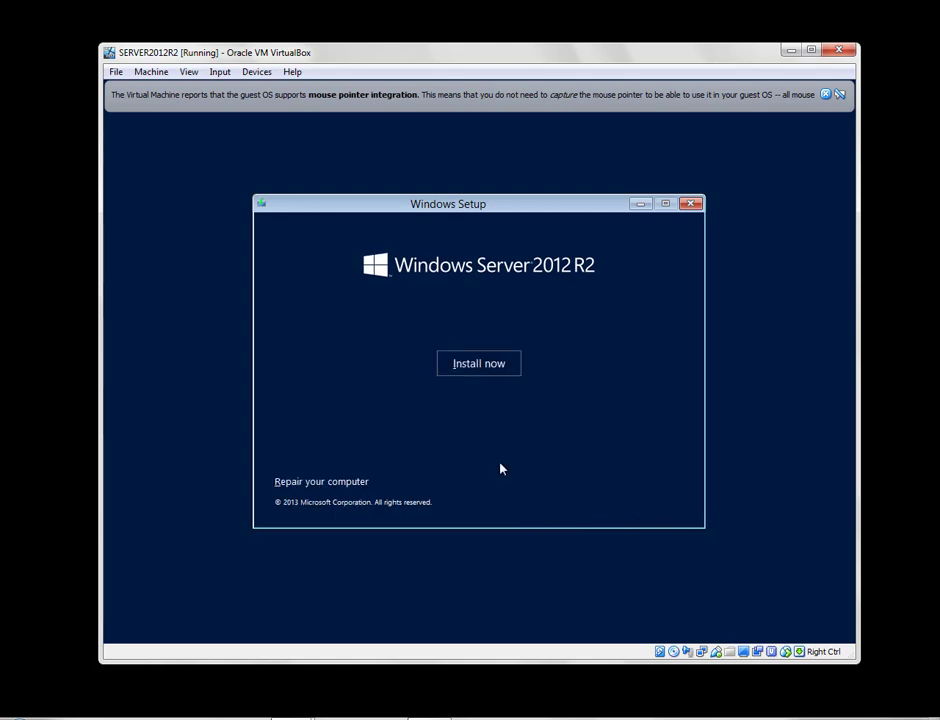
Start the install and select Windows Server 2012 R2 Standard Evaluation (Server with a GUI).
left_click(503, 370)
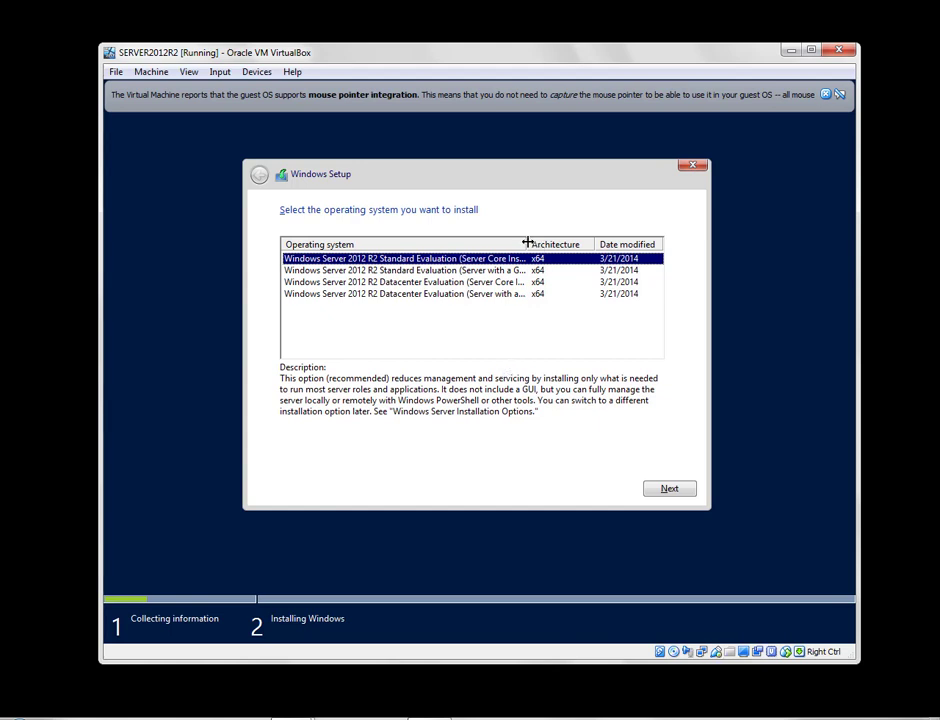
left_click_drag(528, 243, 579, 247)
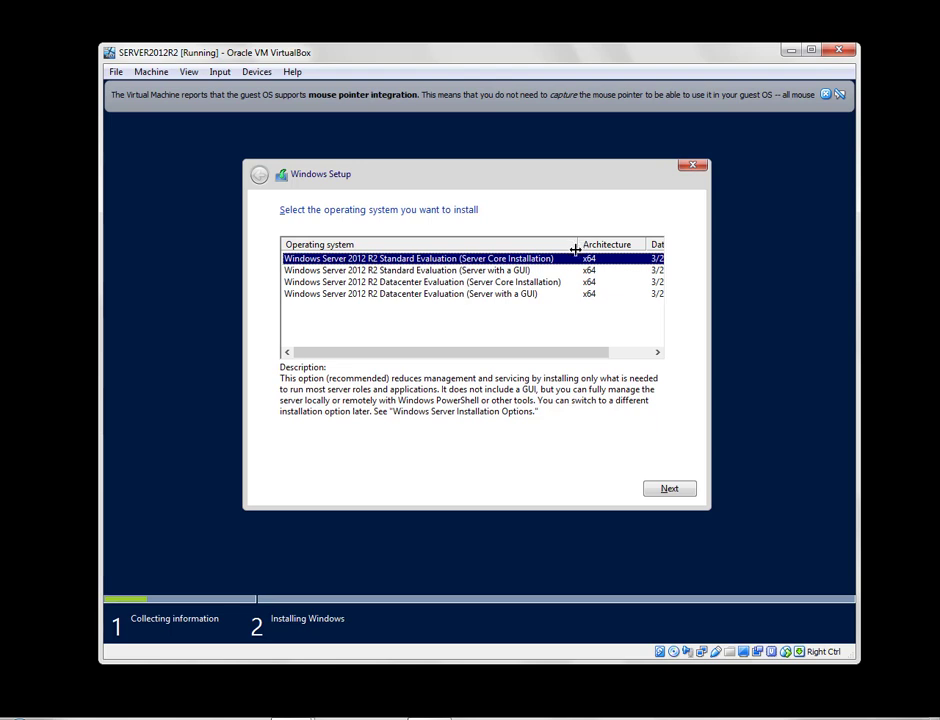
left_click(519, 272)
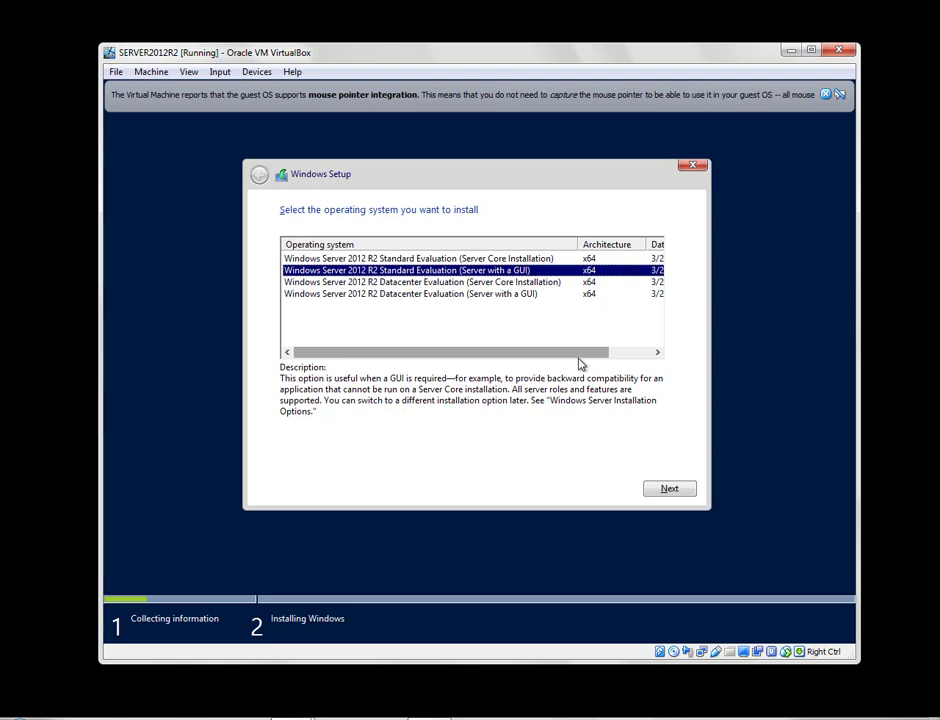
left_click_drag(579, 359, 545, 359)
left_click(670, 490)
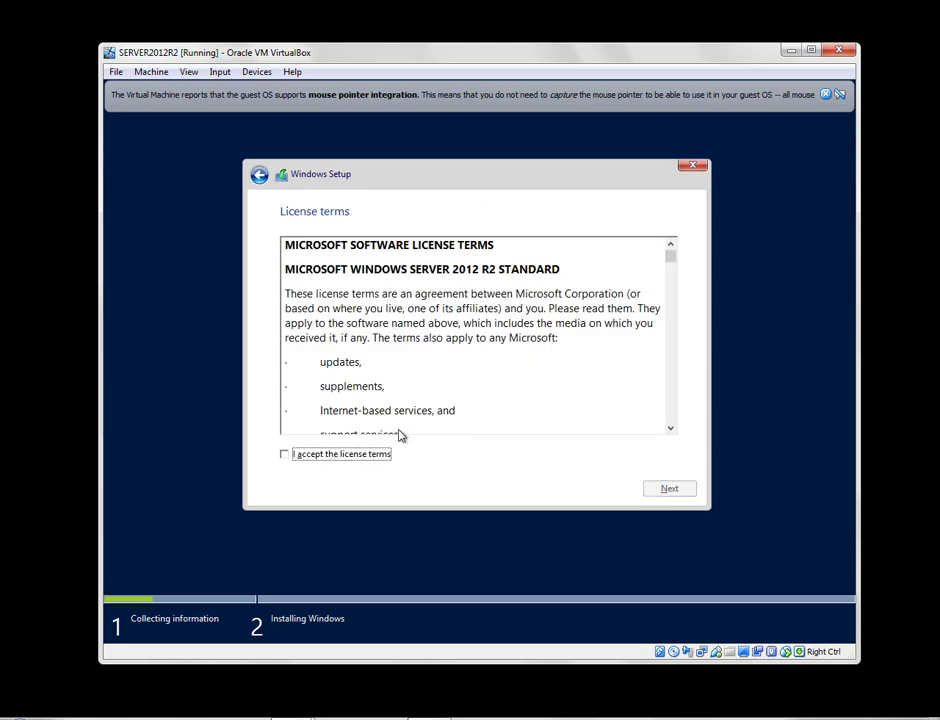
Accept the license terms and pick Custom: Install Windows only (advanced).
left_click(348, 456)
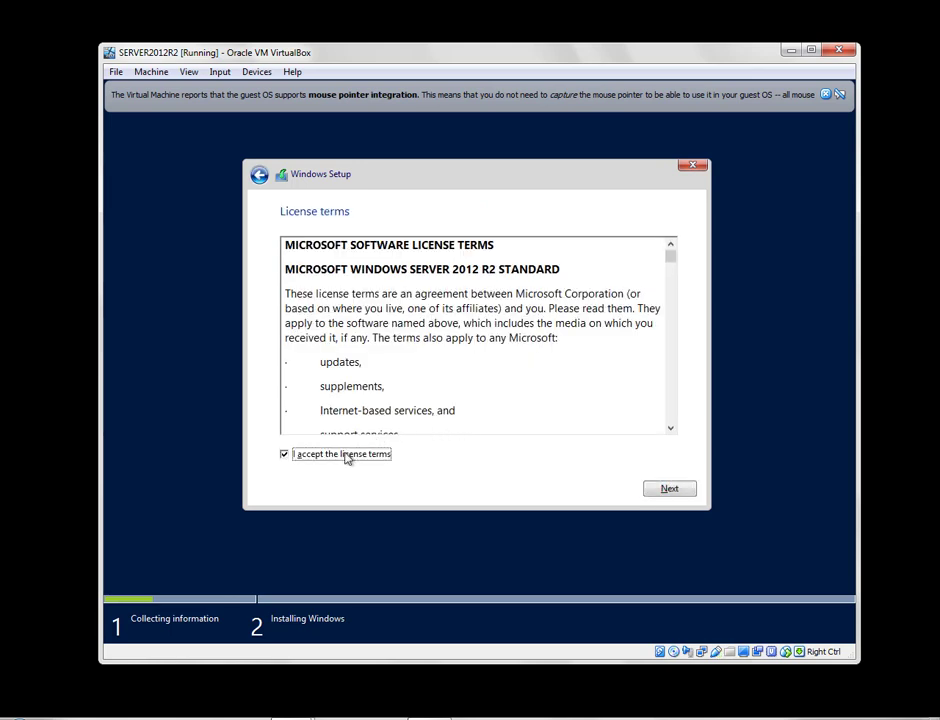
left_click(684, 491)
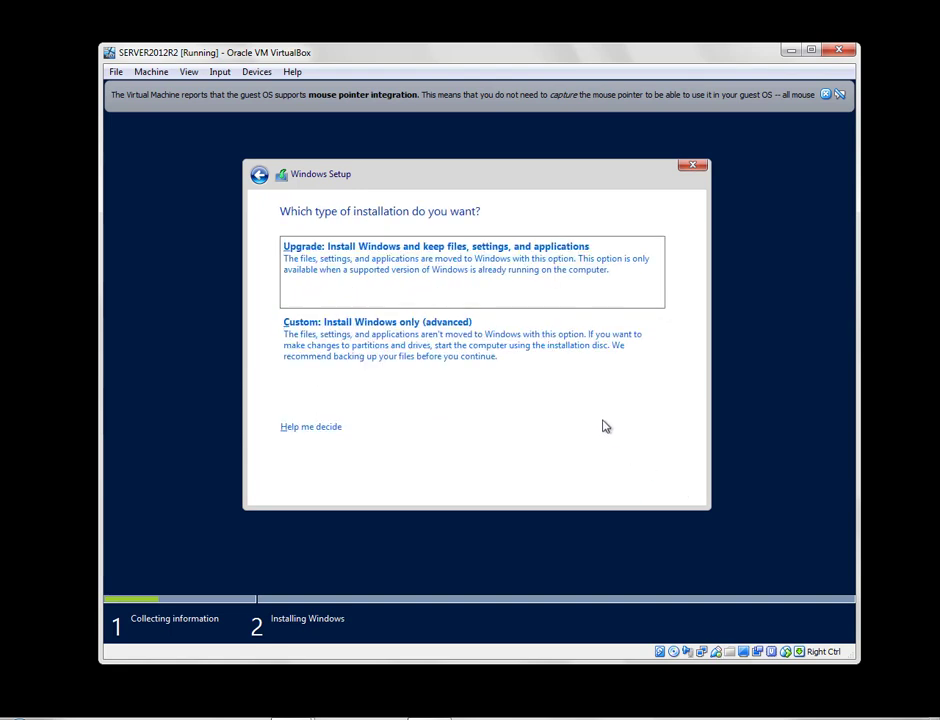
left_click(477, 357)
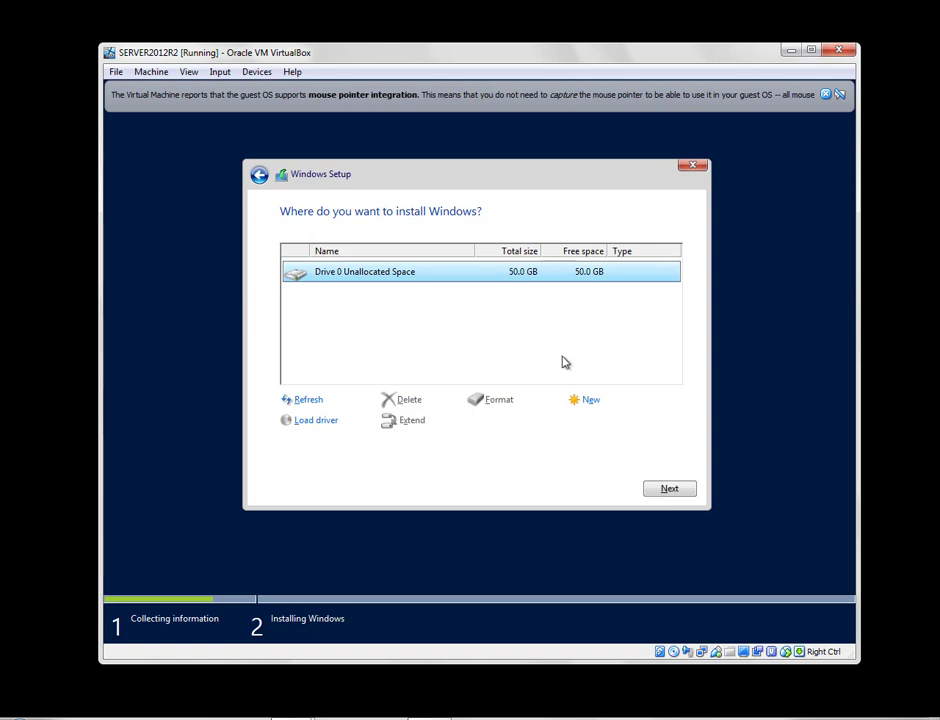
Create a 51200 MB partition on Drive 0, allow system partitions, and install on Partition 2.
left_click(578, 401)
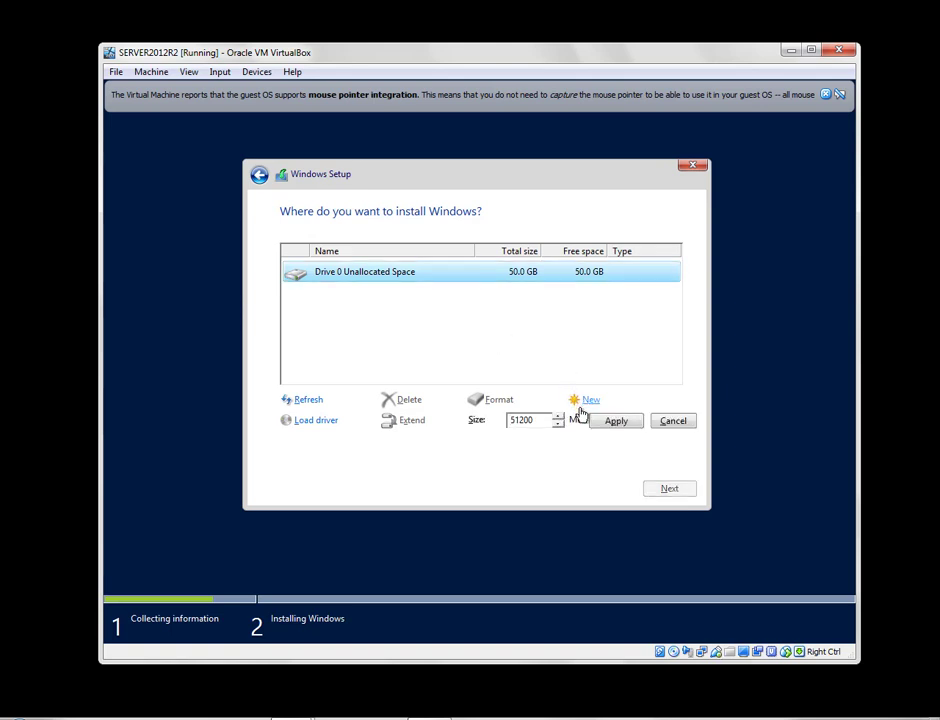
left_click(597, 424)
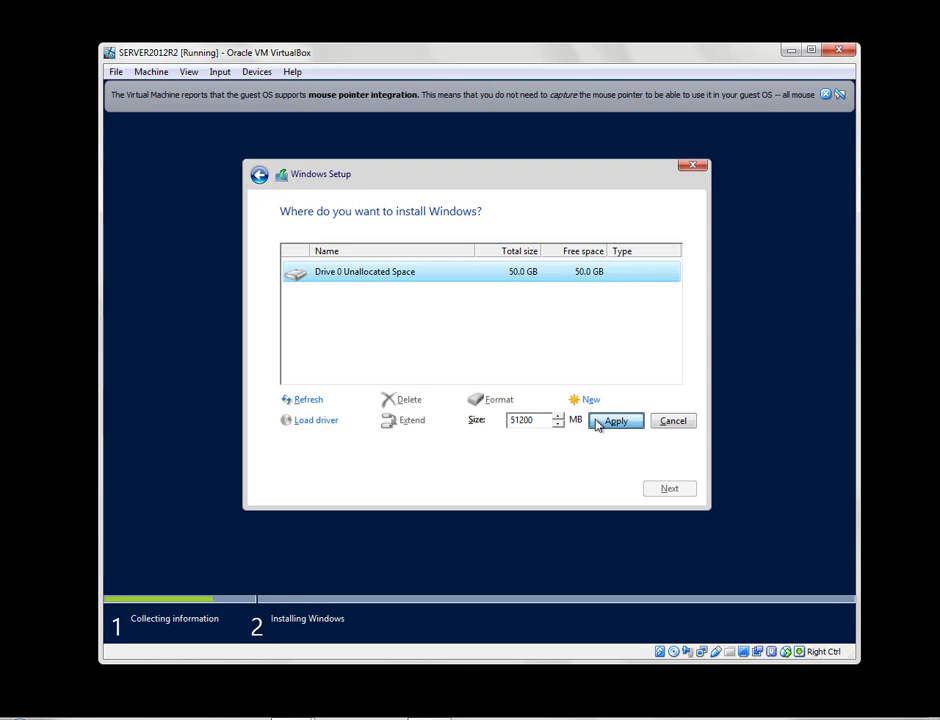
left_click(597, 423)
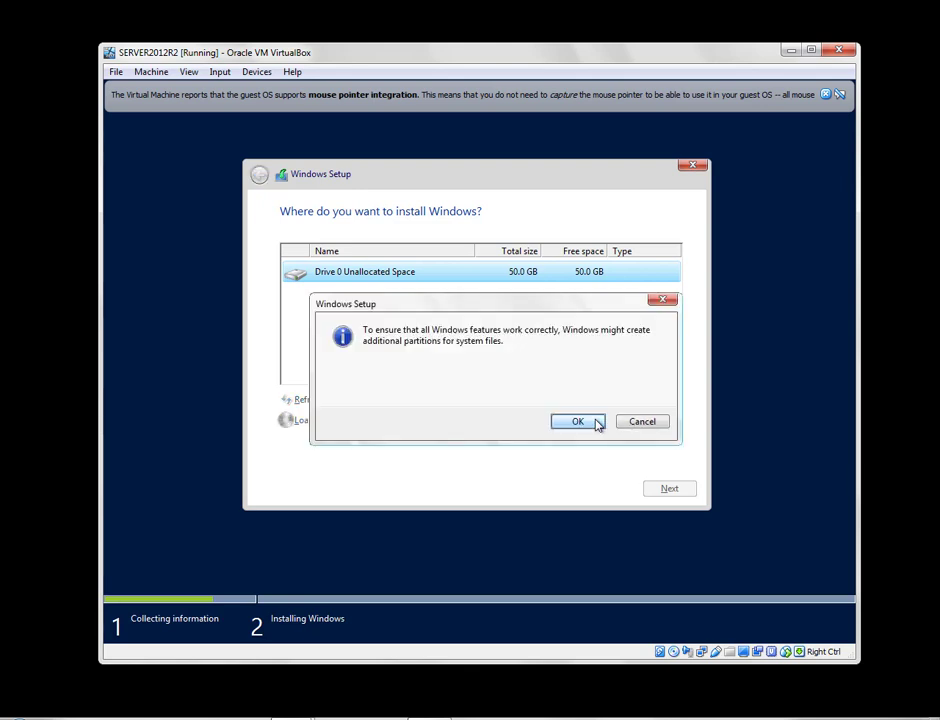
left_click(597, 423)
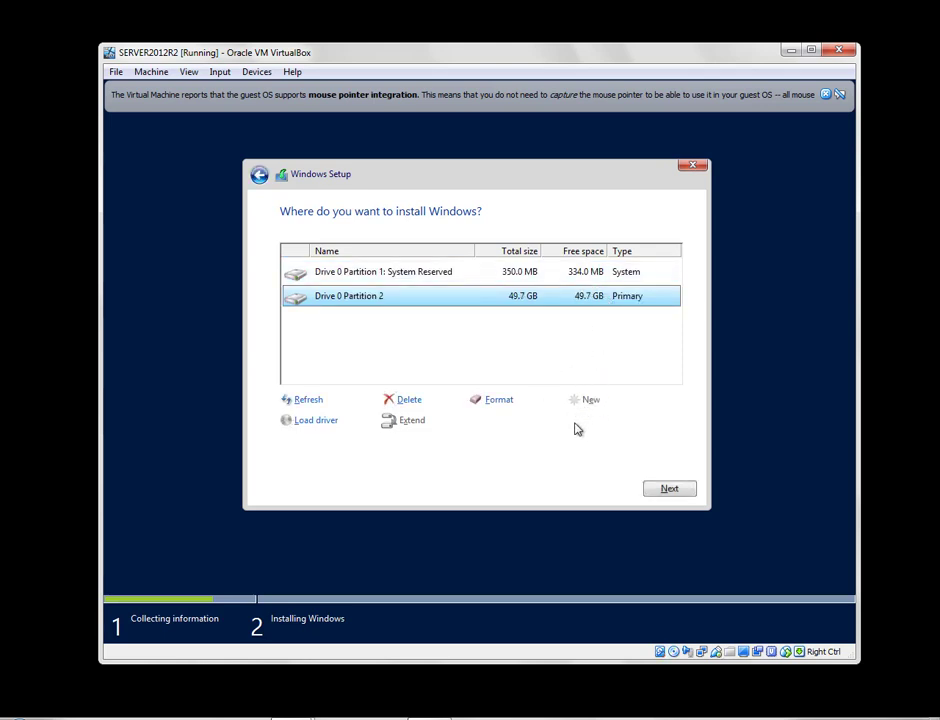
left_click(658, 489)
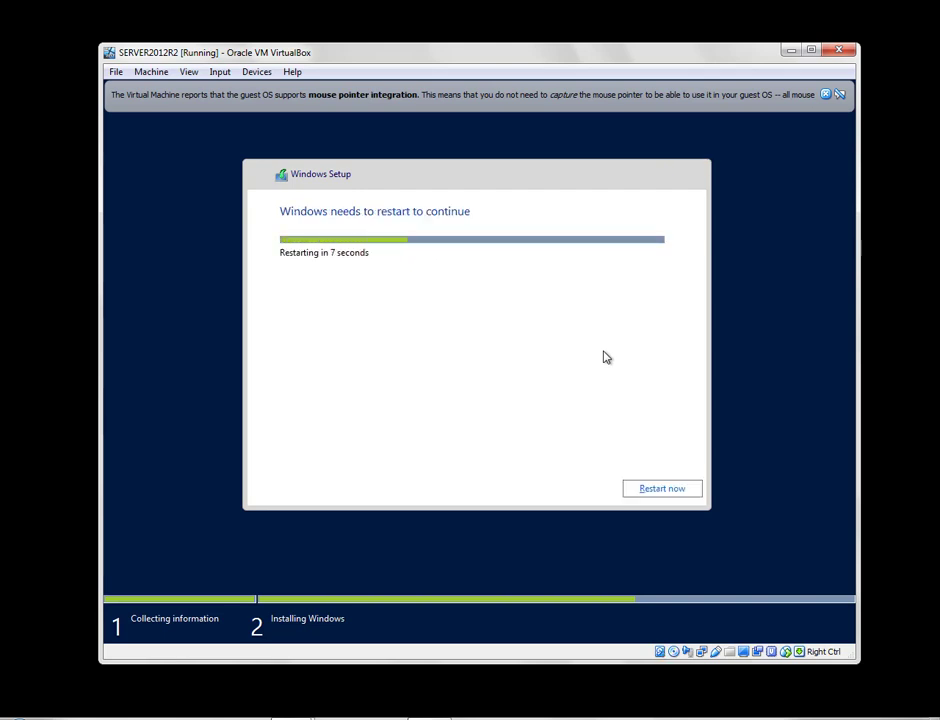
Once Windows finishes installing, restart the guest immediately with Restart now.
left_click(640, 488)
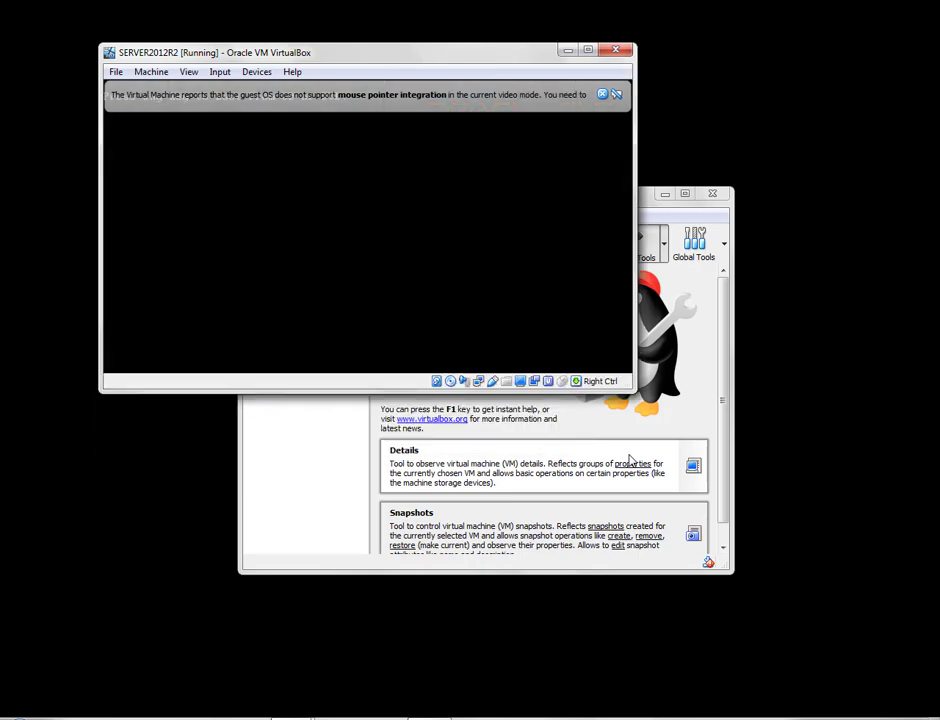
Dismiss the mouse-integration notice and reposition the VM window while the server reboots to Settings.
left_click(603, 95)
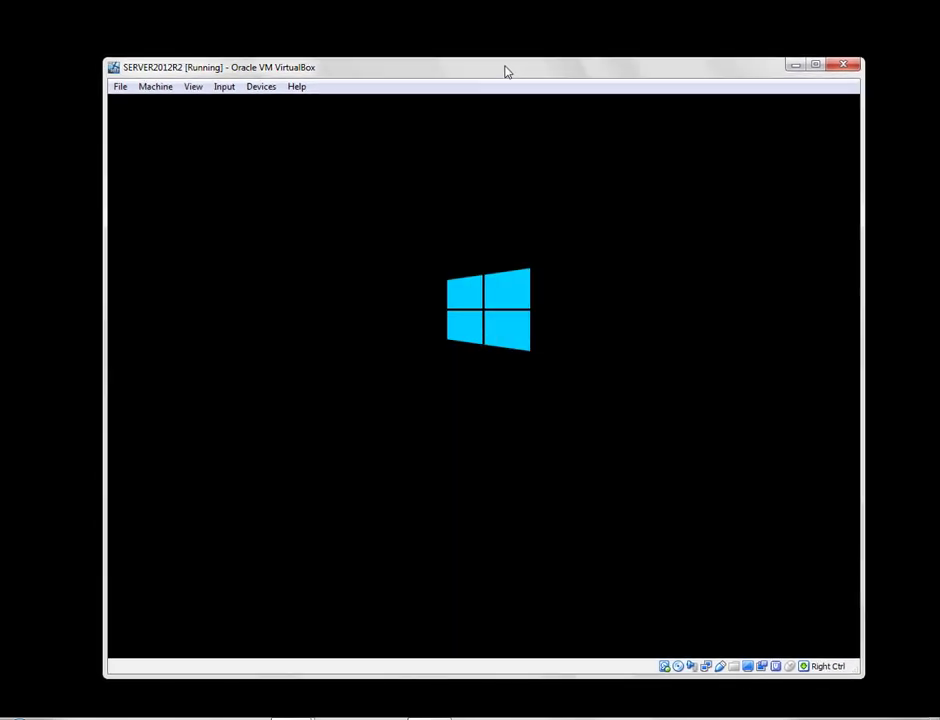
left_click_drag(506, 71, 500, 61)
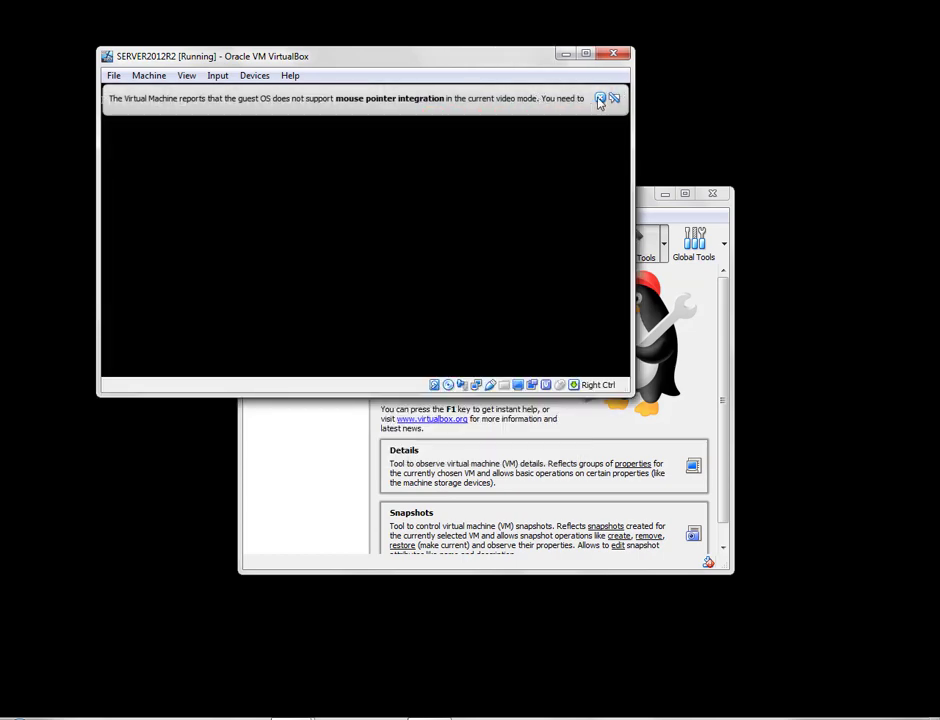
left_click(600, 99)
left_click_drag(524, 48, 590, 75)
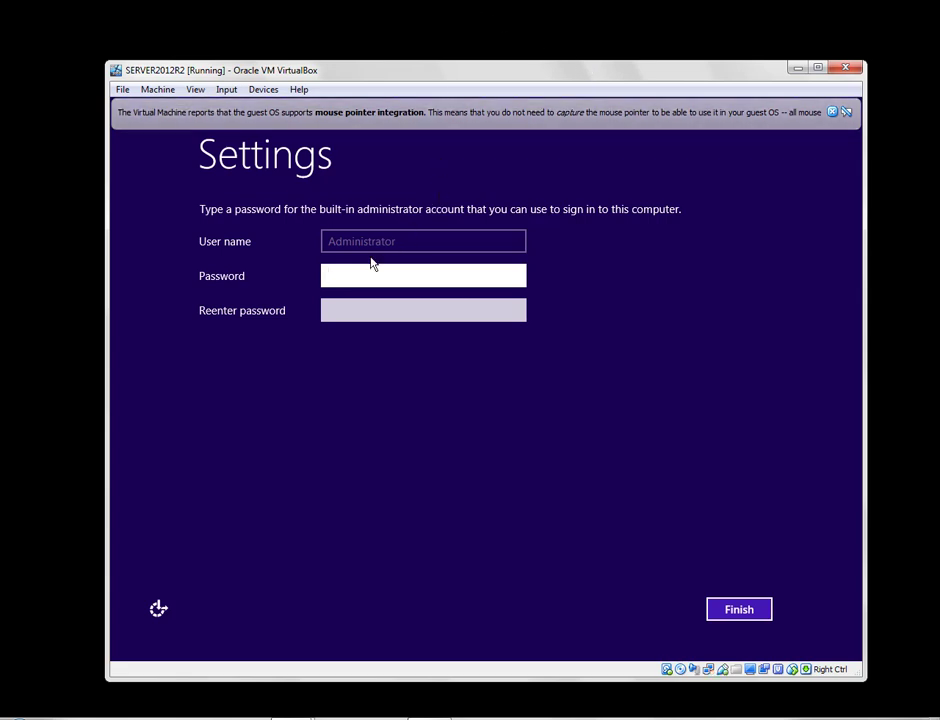
Enter and confirm an Administrator password and submit it; it fails the complexity requirements.
type("Pa$$w0rd12")
key("Tab")
type("Pa$$w")
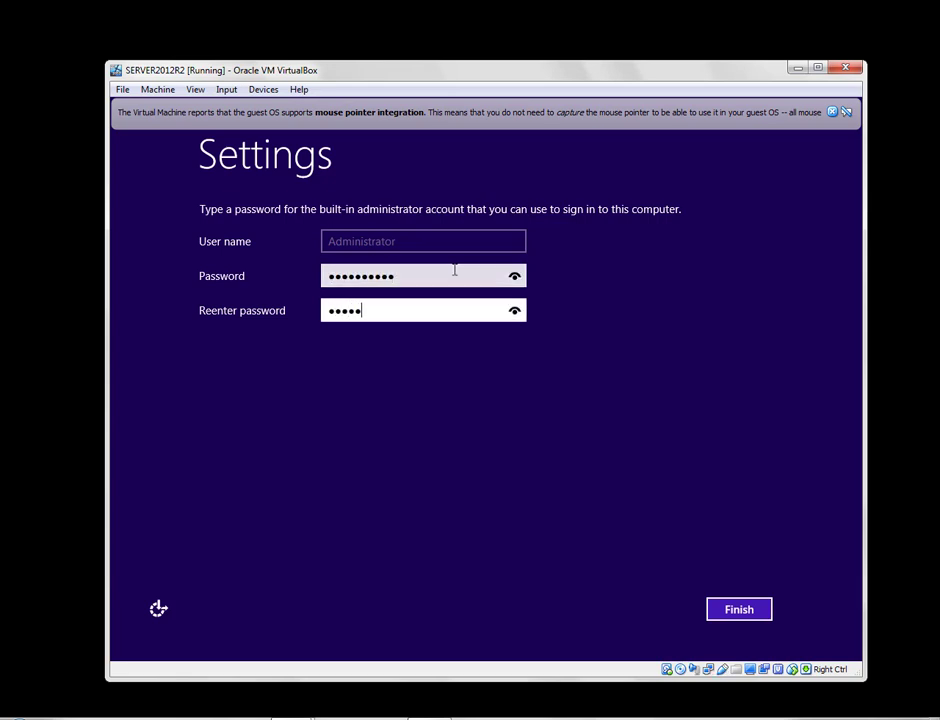
type("0rd12")
left_click(738, 611)
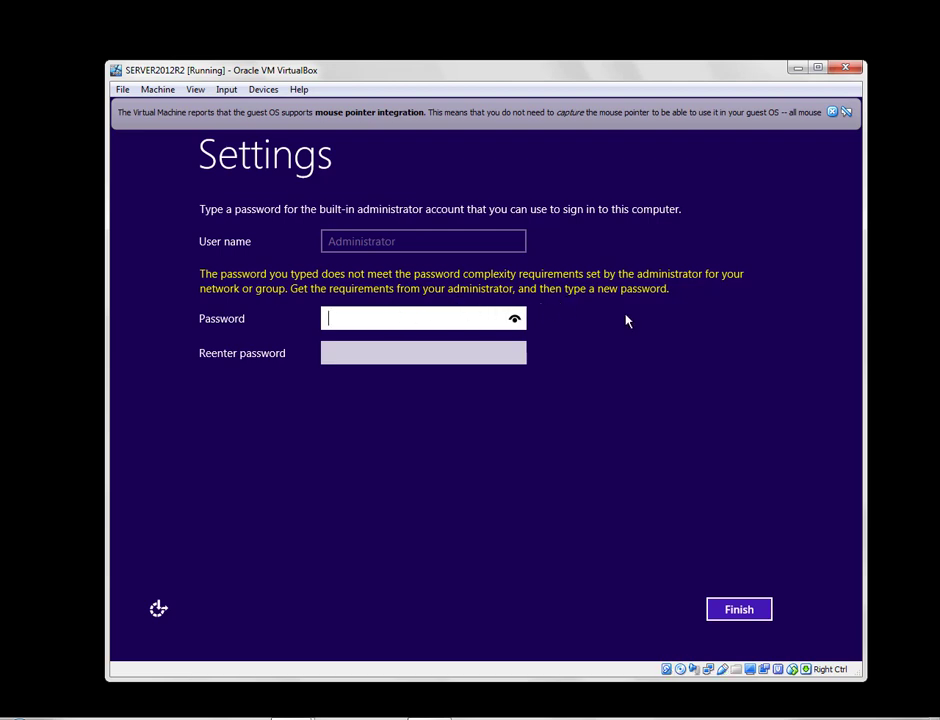
Enter and confirm a new Administrator password and click Finish.
type("••••••••••")
key("Tab")
type("•••••")
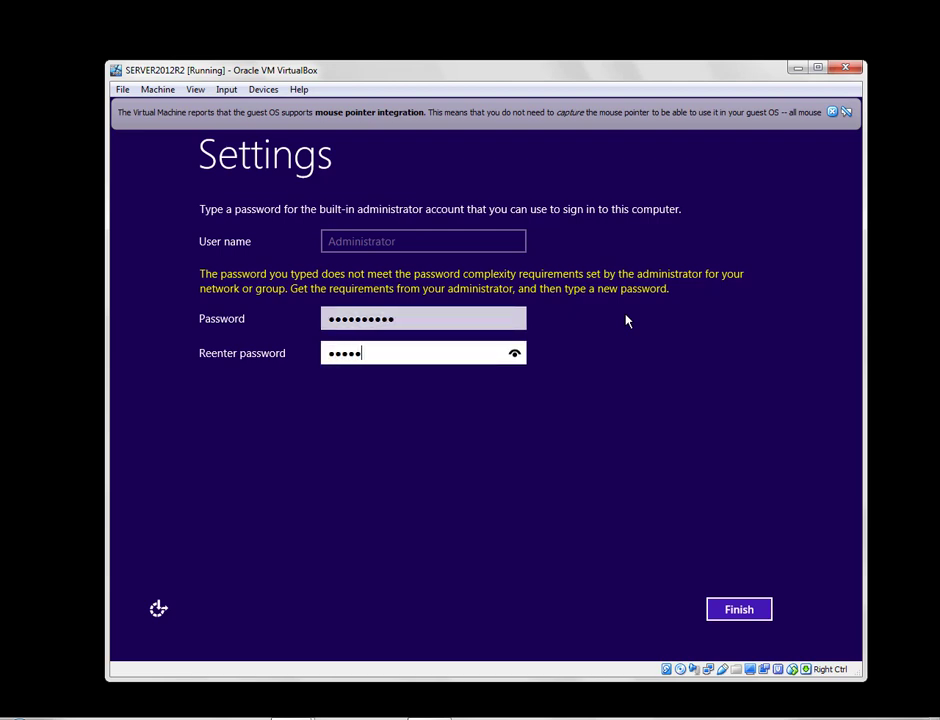
type("•••••")
left_click(740, 611)
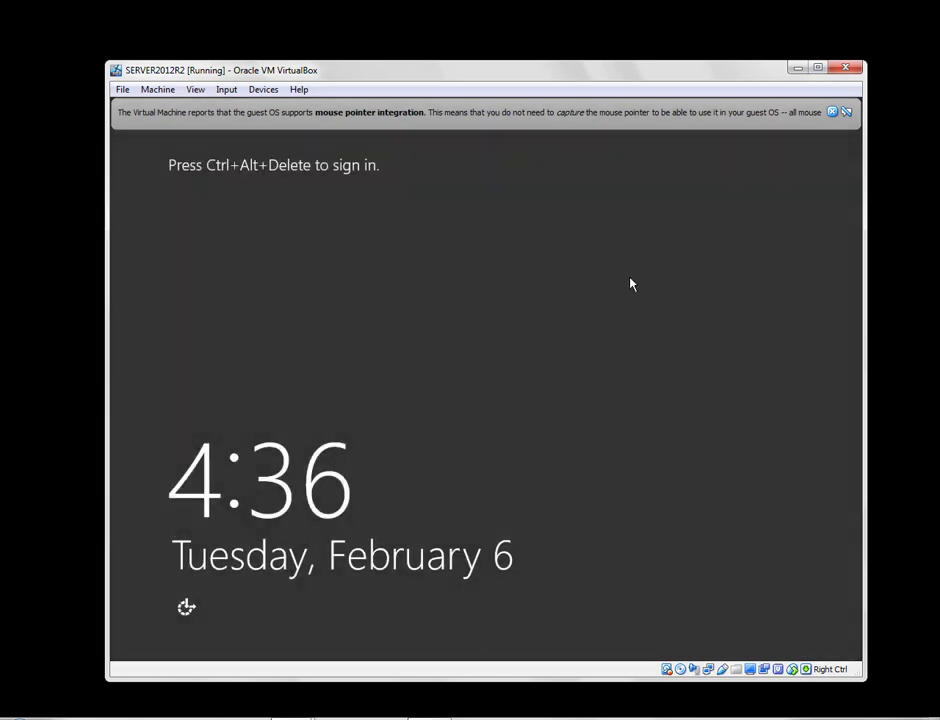
Reposition the VM window, open Input > Keyboard > Keyboard Settings, then close it unchanged.
left_click_drag(613, 73, 601, 72)
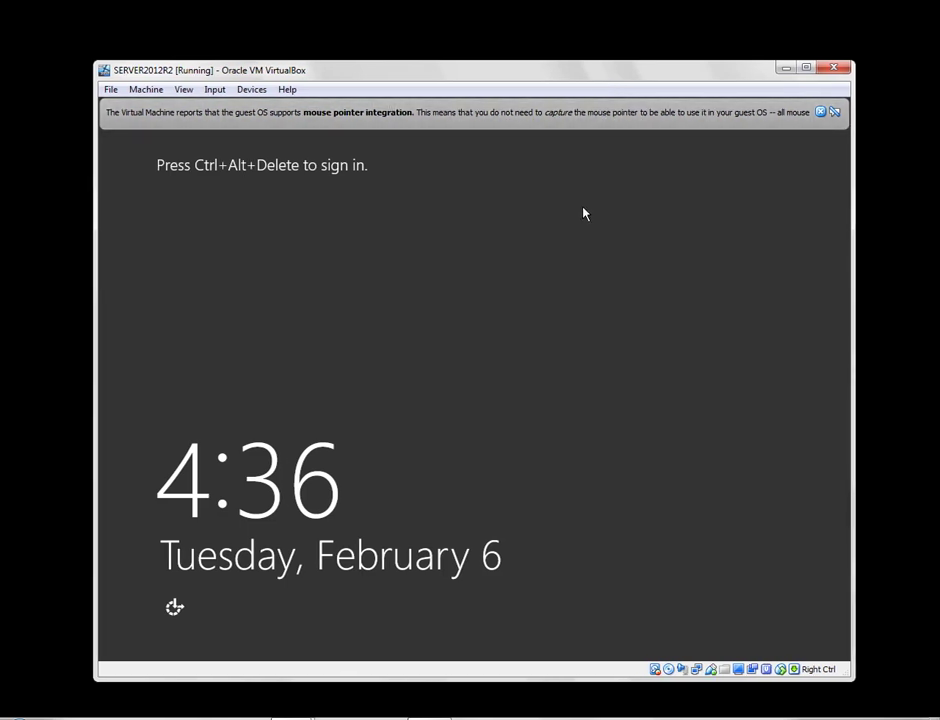
left_click(252, 90)
mouse_move(214, 90)
mouse_move(241, 110)
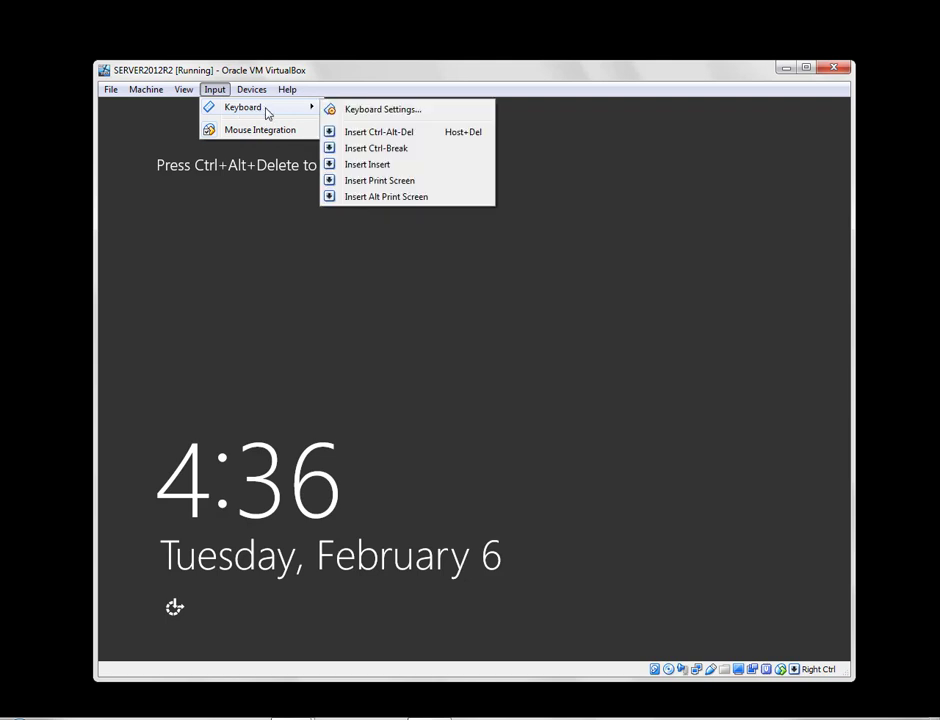
left_click(346, 110)
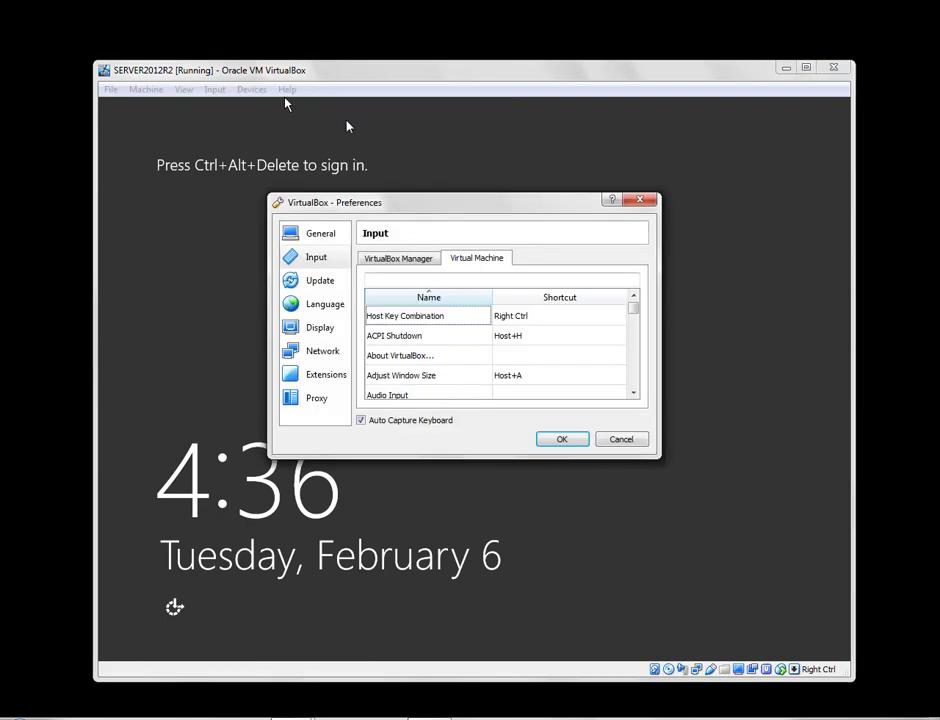
left_click(621, 440)
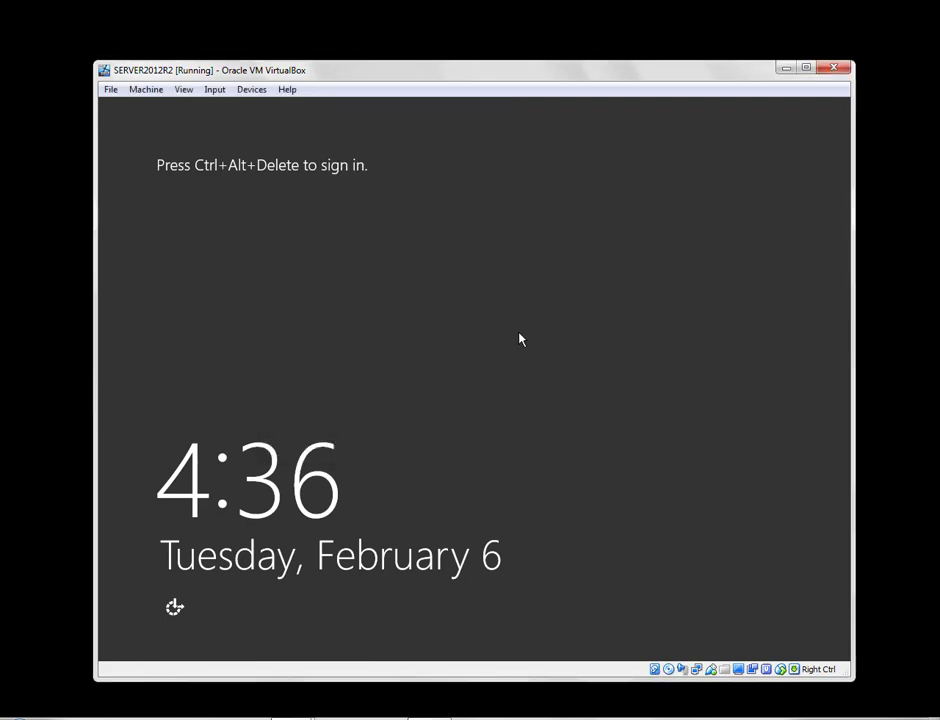
Send Ctrl-Alt-Del to the guest via Input > Keyboard > Insert Ctrl-Alt-Del.
left_click(215, 90)
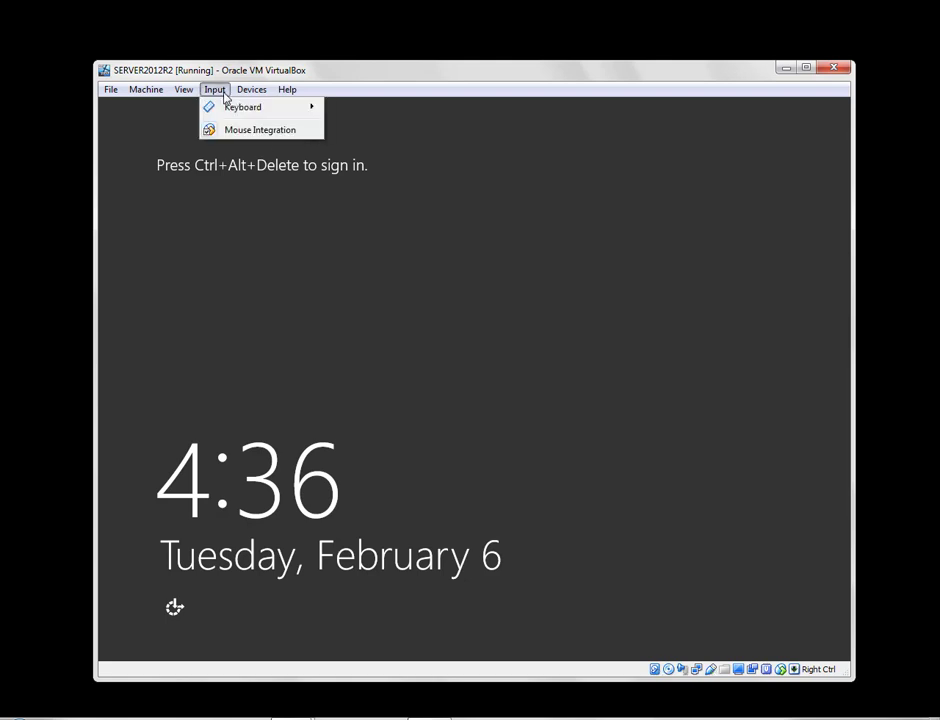
mouse_move(290, 107)
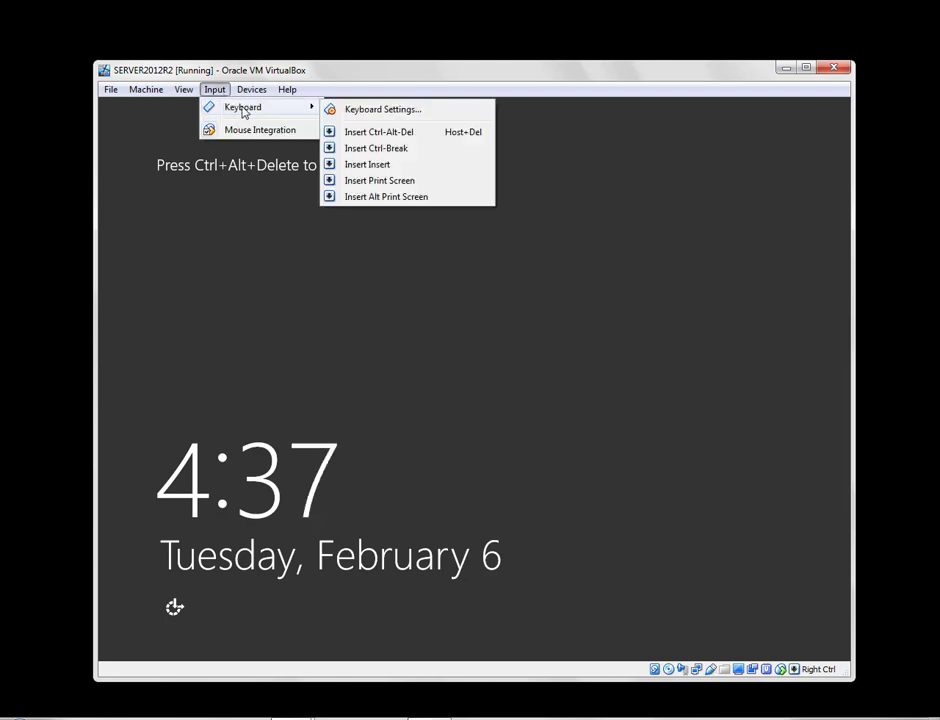
left_click(387, 134)
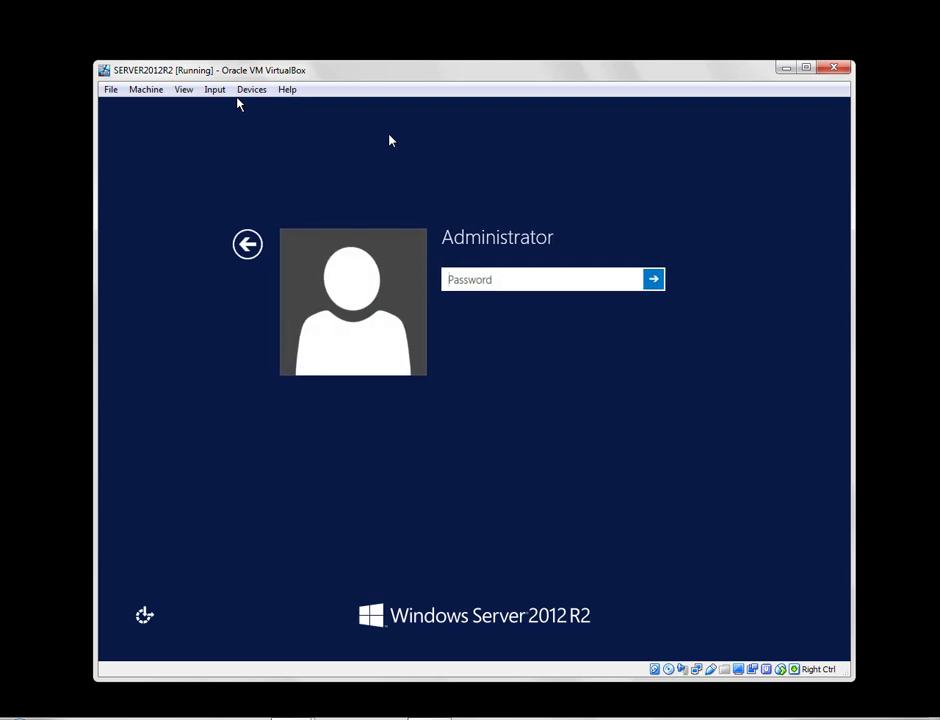
Sign in as Administrator by entering the account password at the login field.
type("••••••••••")
key("Return")
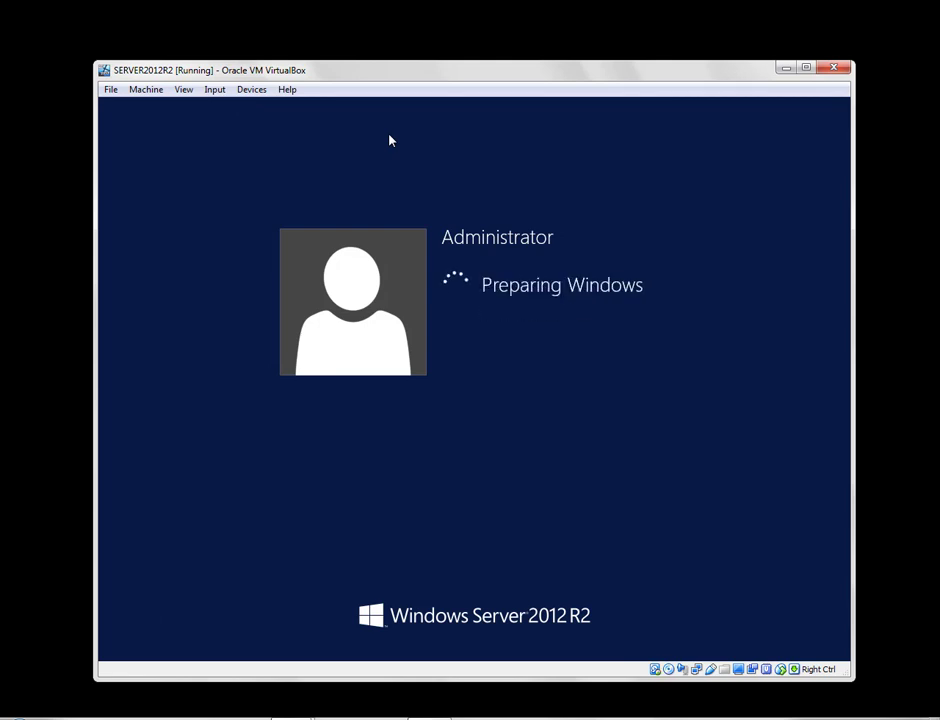